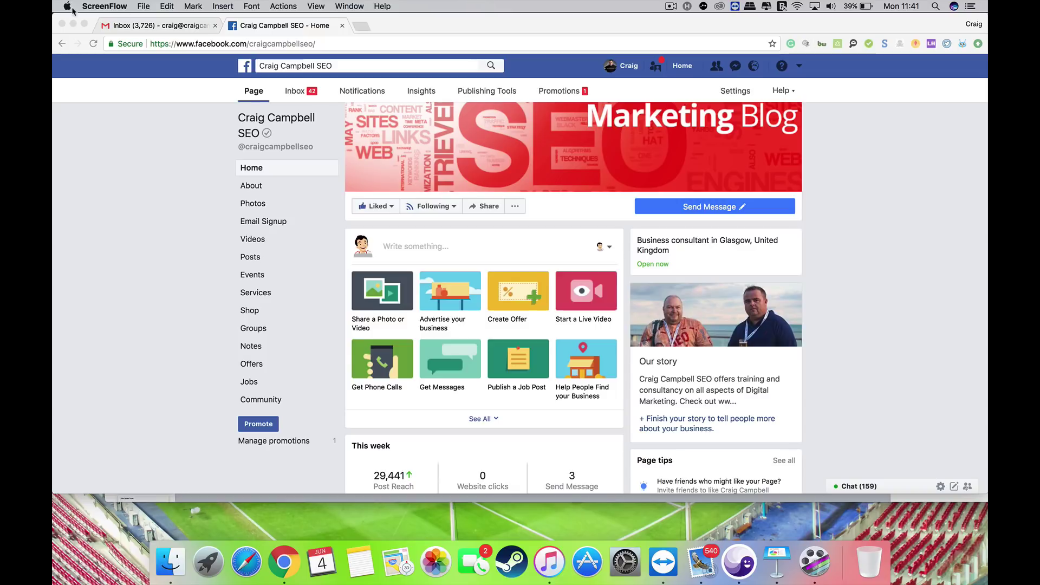
Step: Start a Boost a post promotion from the Page's advertising goals for the #brightonSEO slides post published on 03/05/2018
click(84, 25)
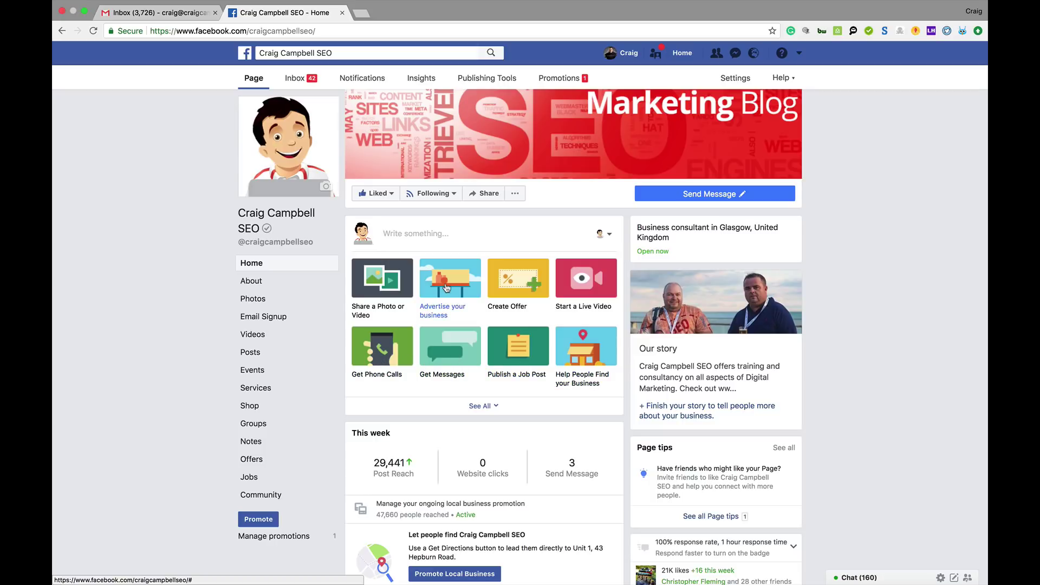
click(443, 314)
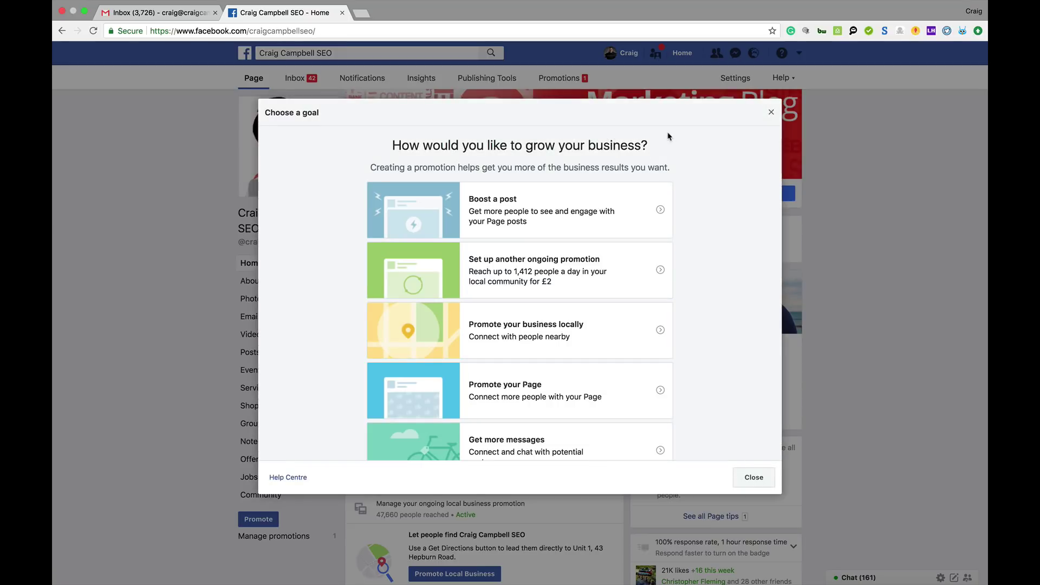
drag(669, 136, 713, 255)
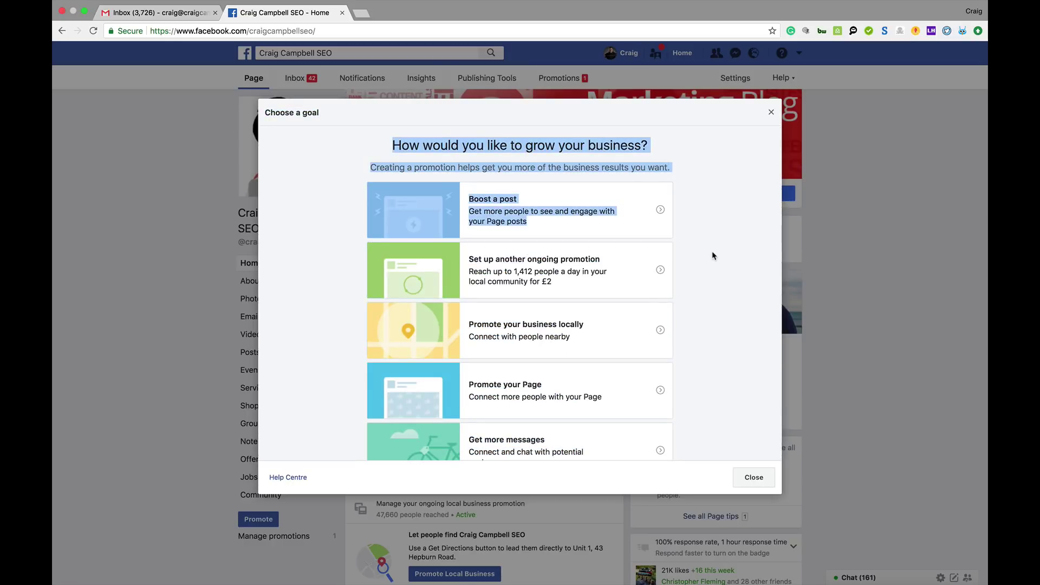
click(701, 258)
scroll(691, 263, down, 5)
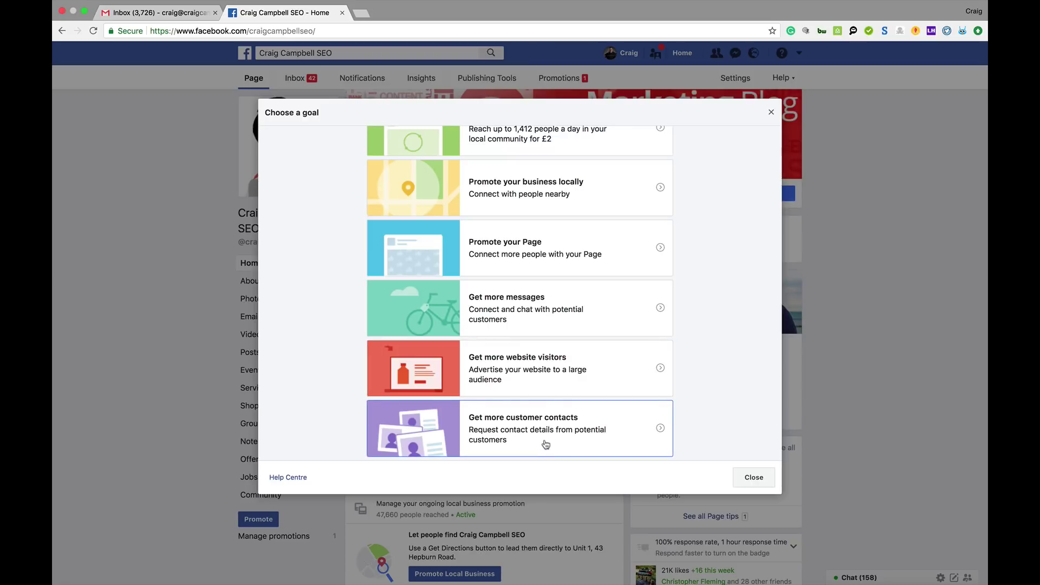
scroll(587, 400, up, 5)
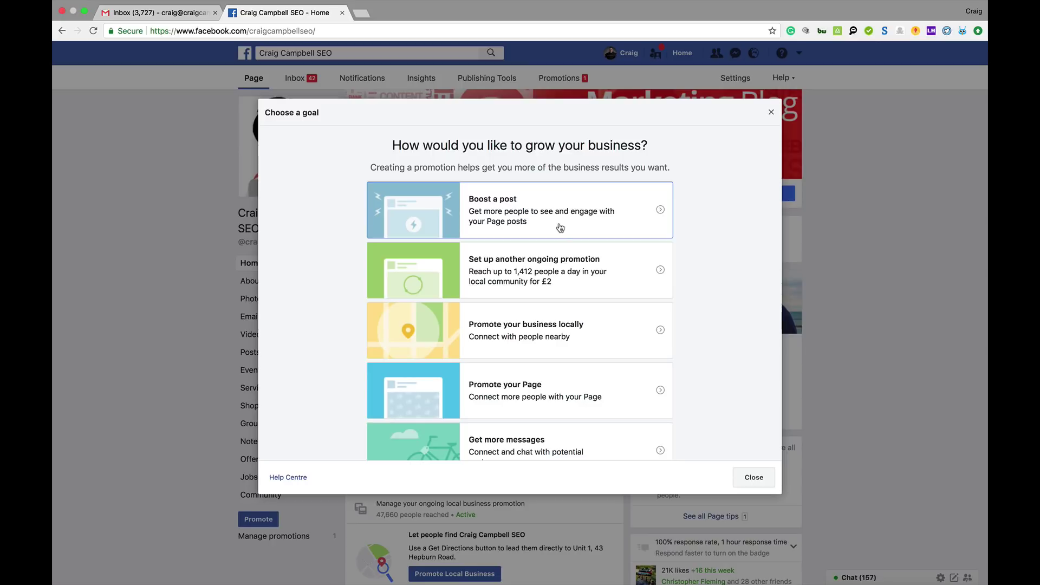
click(560, 228)
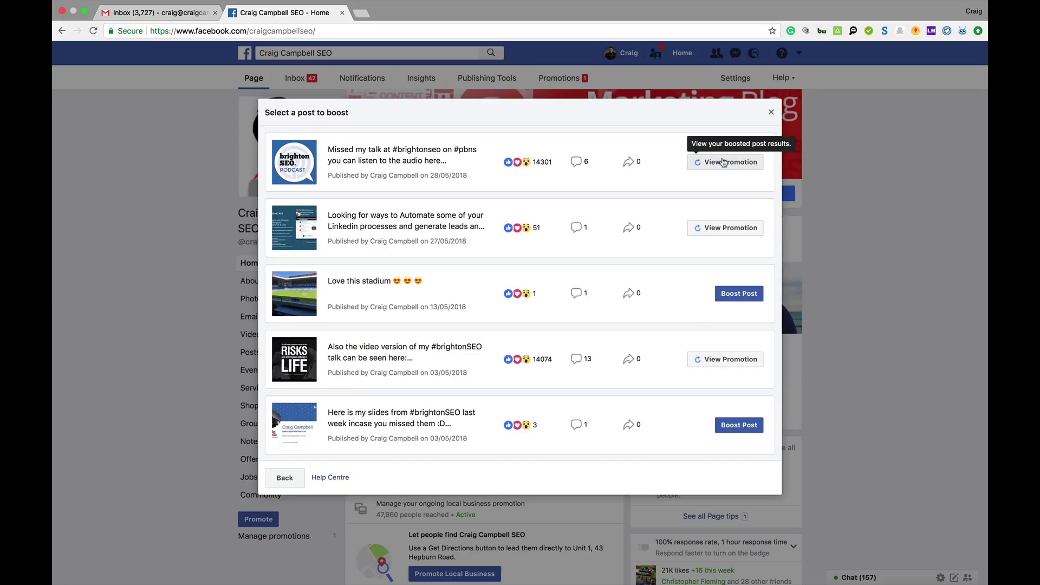
click(739, 426)
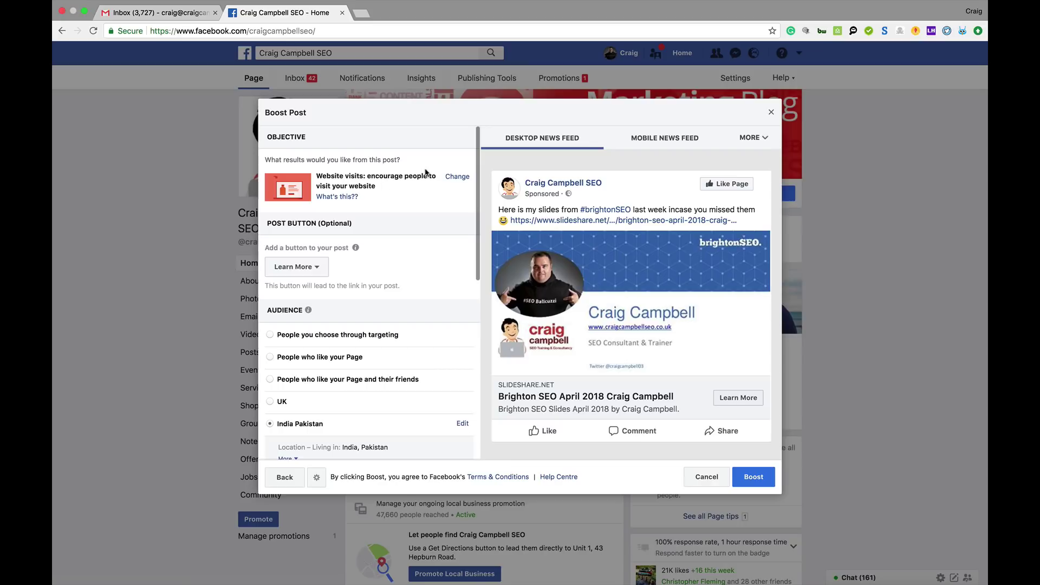
Step: Review the objectives offered for the boosted post and the options for its post button
click(454, 178)
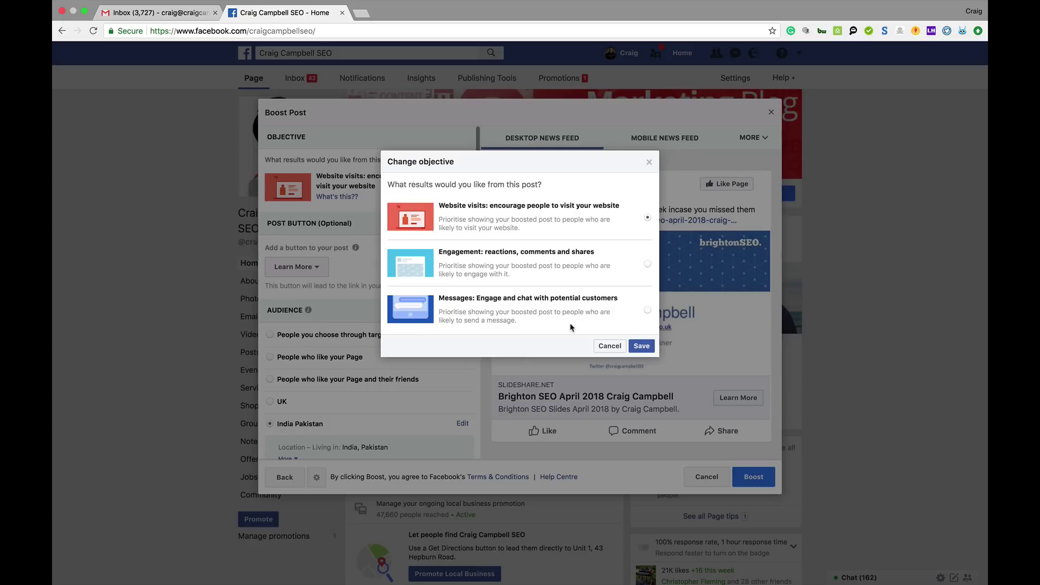
click(618, 350)
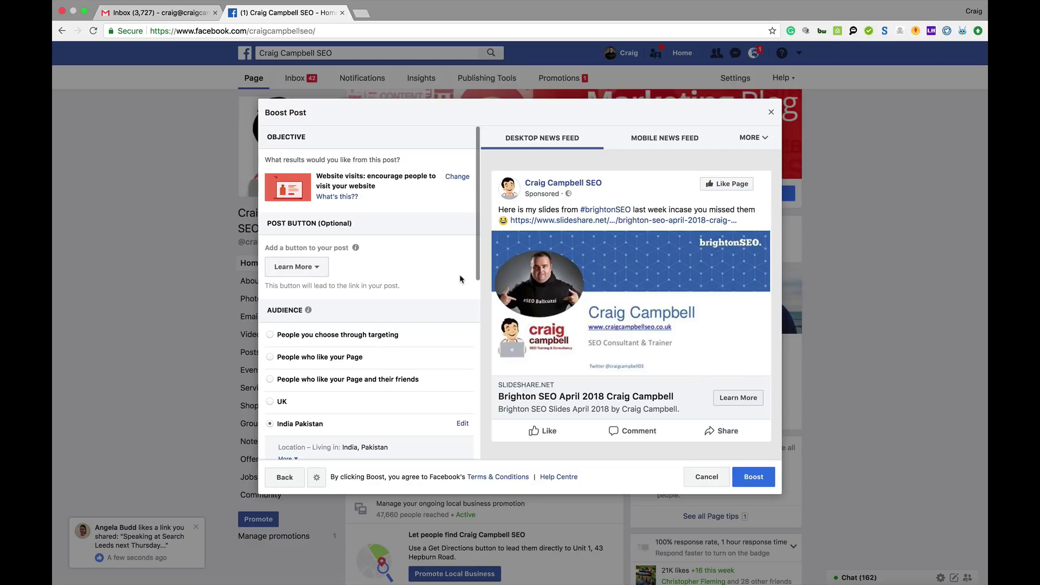
click(316, 268)
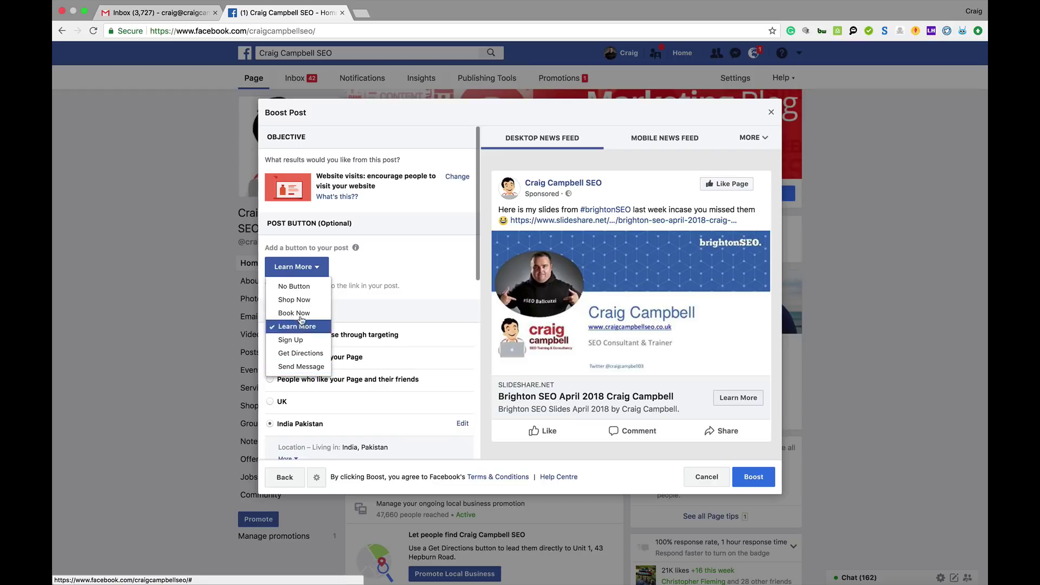
click(437, 244)
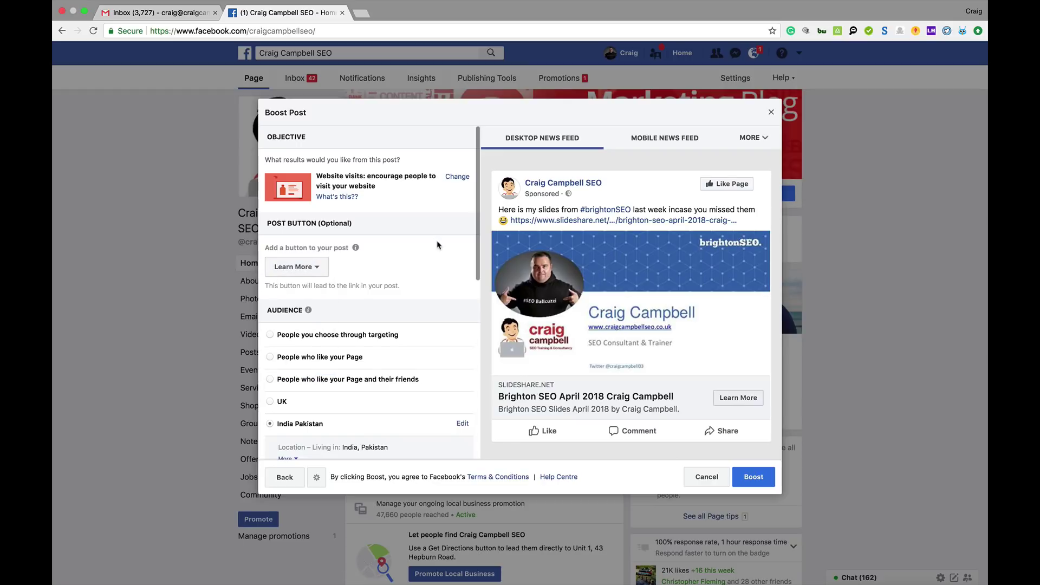
Step: Set the boost audience to People you choose through targeting and open that audience for editing
scroll(349, 219, down, 3)
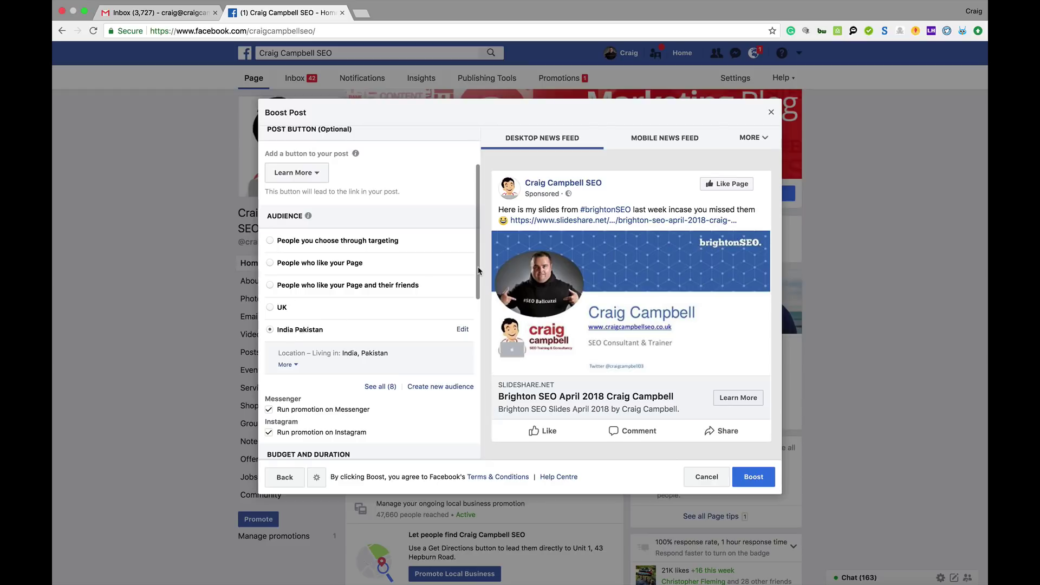
mouse_move(480, 271)
mouse_down()
mouse_move(481, 349)
mouse_move(482, 242)
mouse_move(484, 264)
mouse_up()
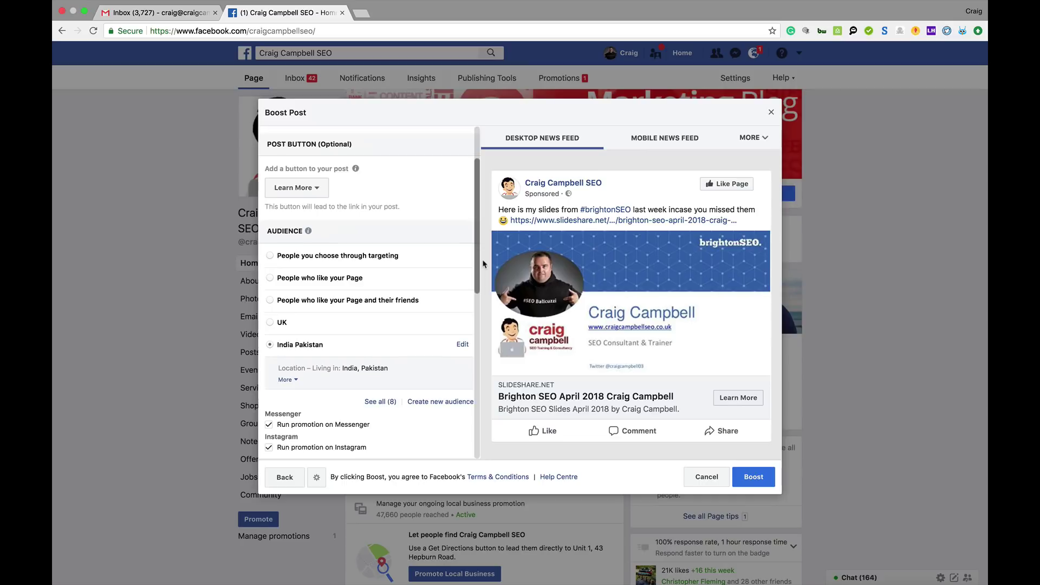
click(306, 259)
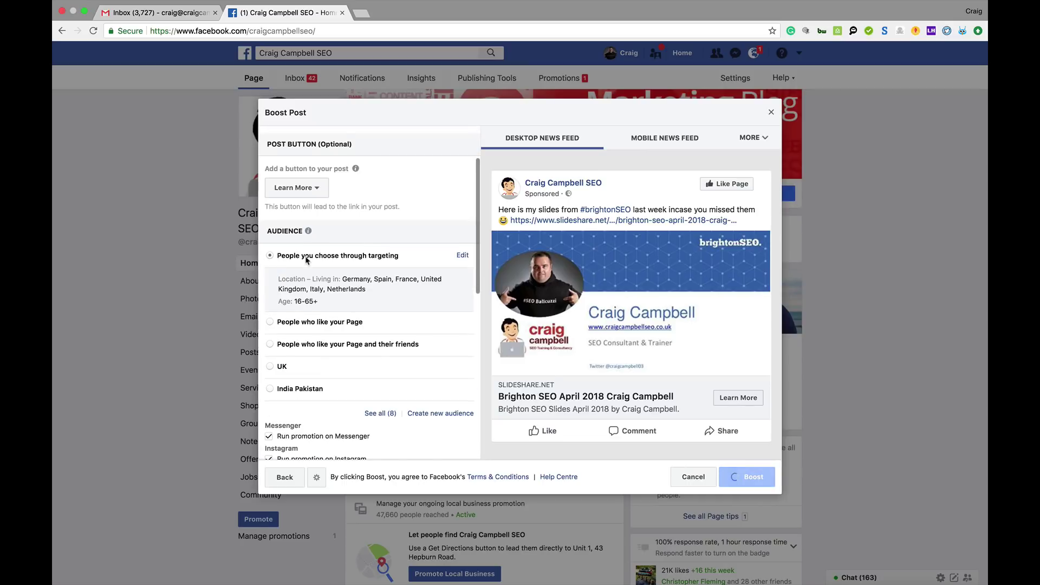
click(462, 255)
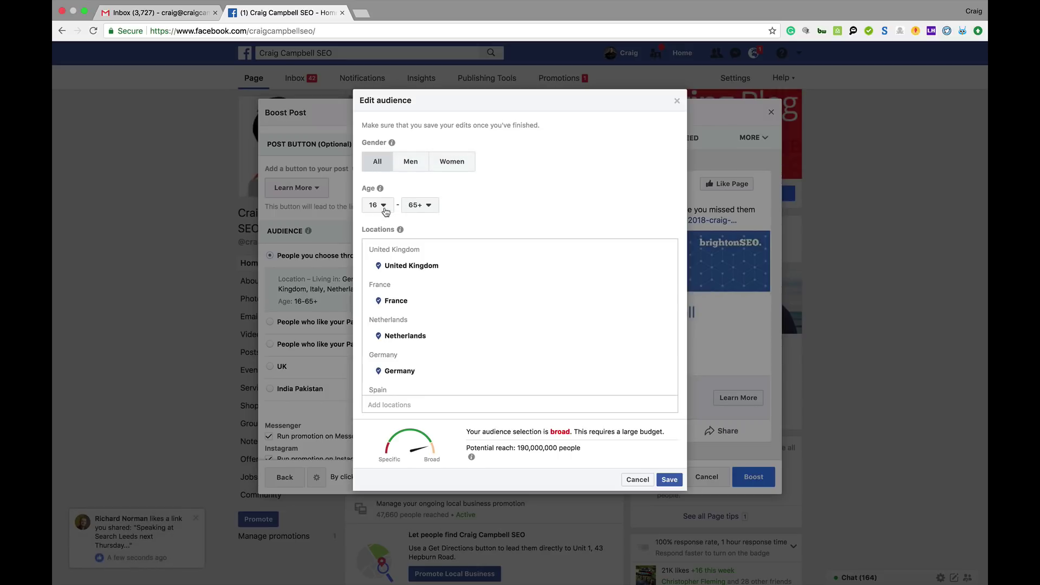
Step: Examine the maximum age choices, locations and detailed targeting settings of the audience
click(426, 206)
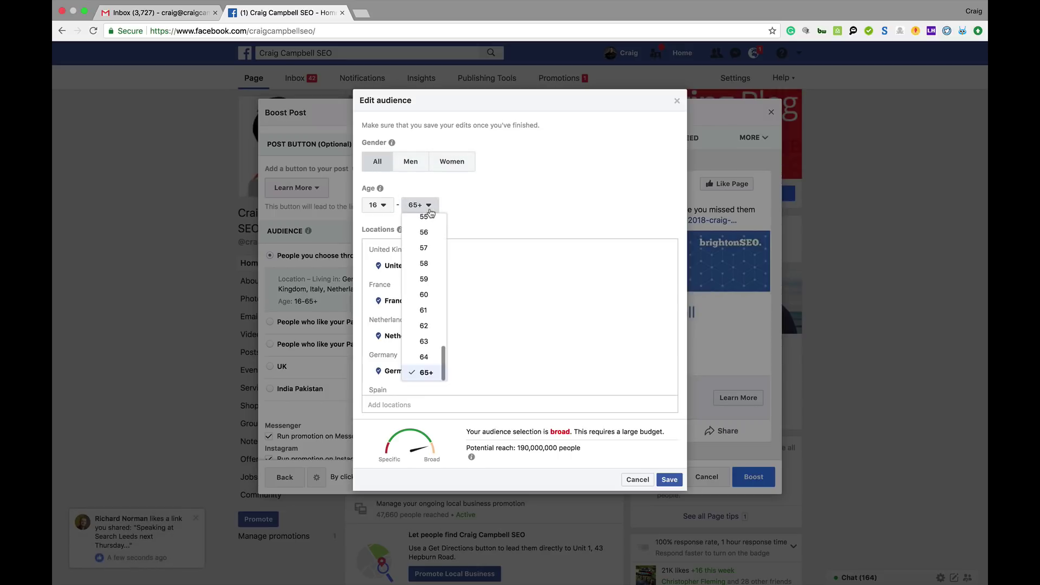
click(499, 207)
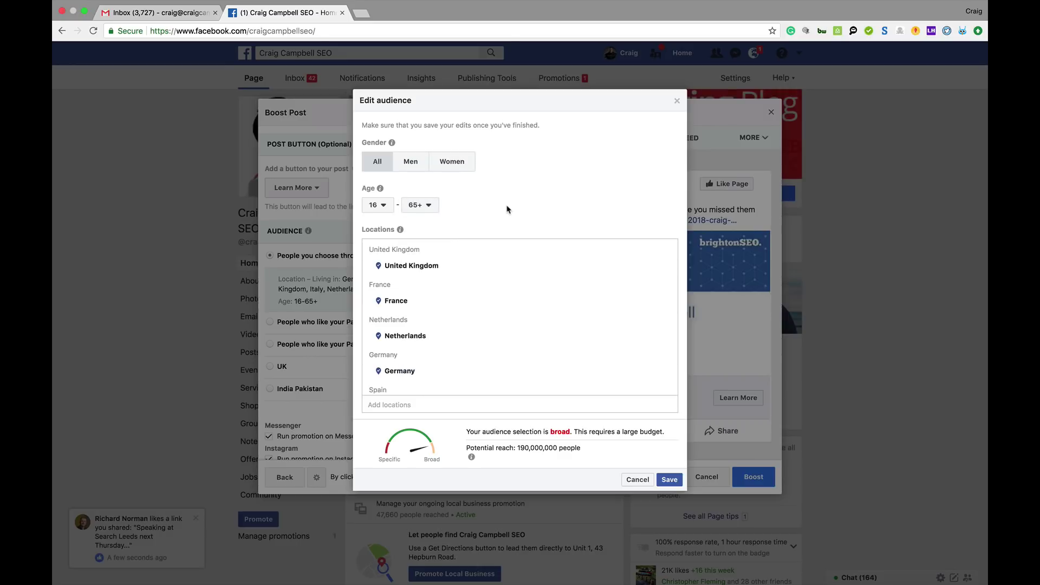
drag(508, 209, 508, 339)
scroll(519, 424, down, 3)
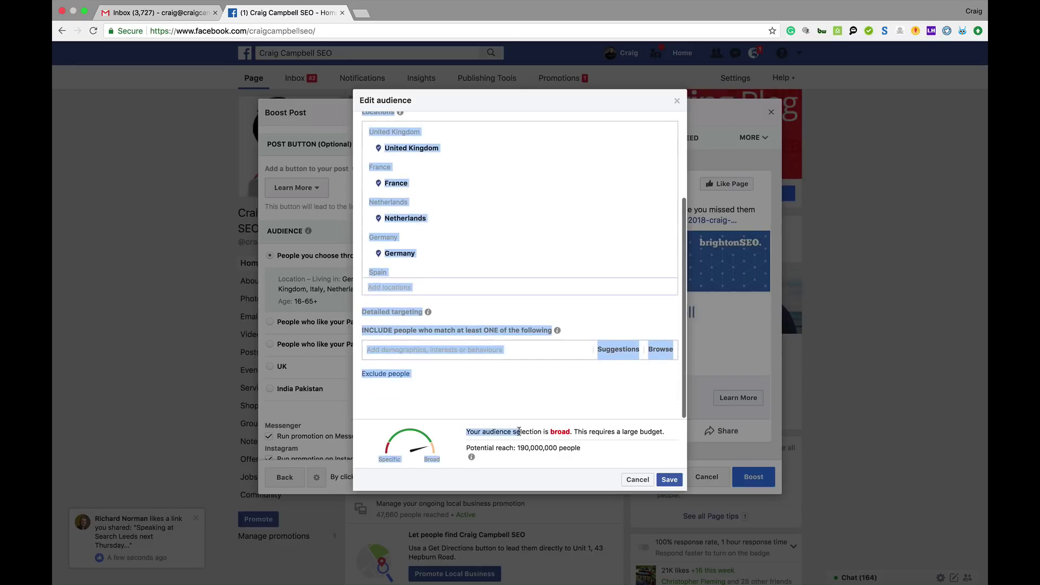
scroll(523, 125, up, 3)
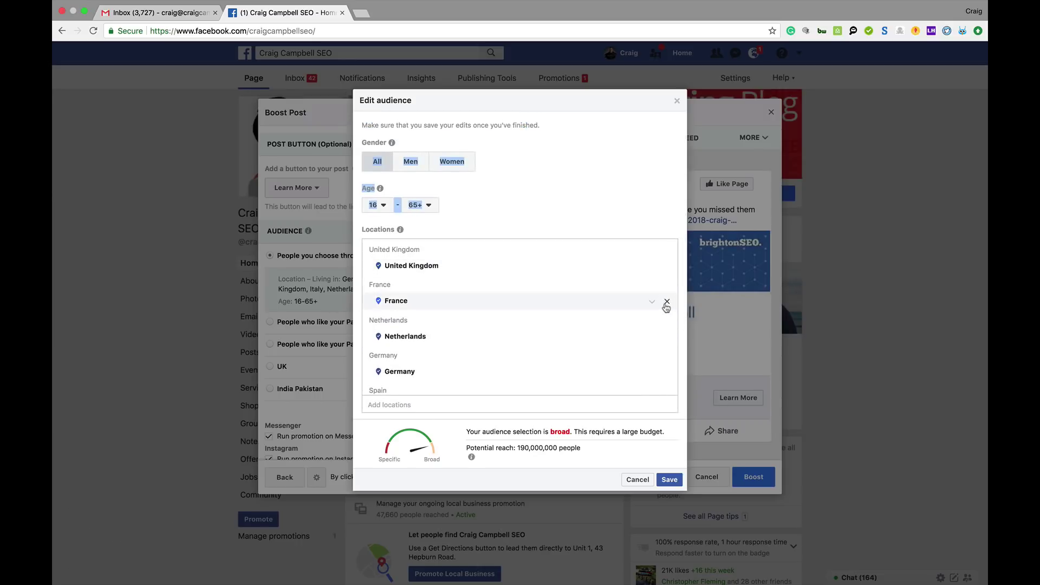
Step: Remove France, Netherlands, Germany, Spain and Italy from the audience locations, leaving only United Kingdom
click(667, 302)
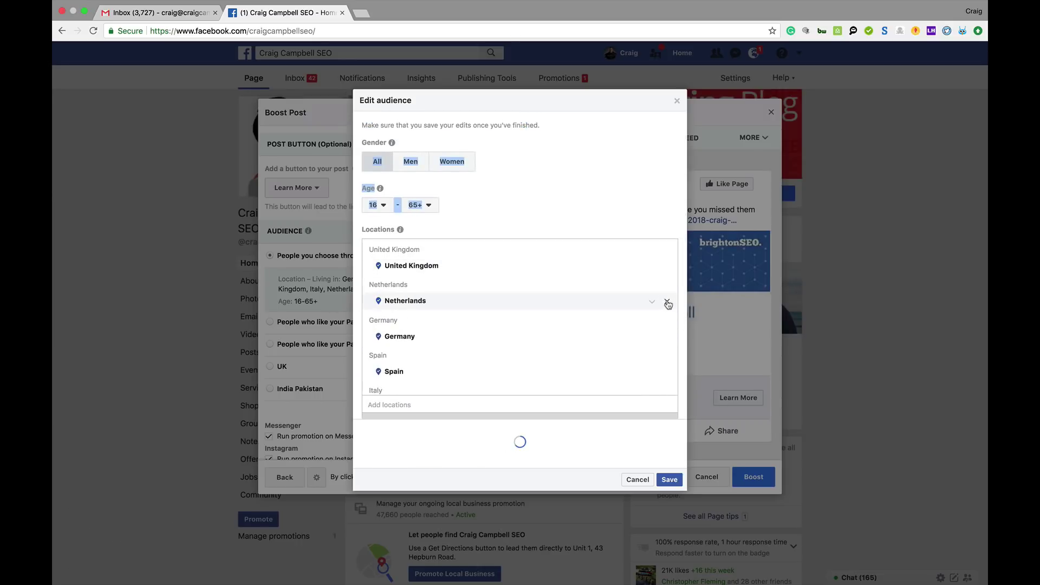
click(668, 302)
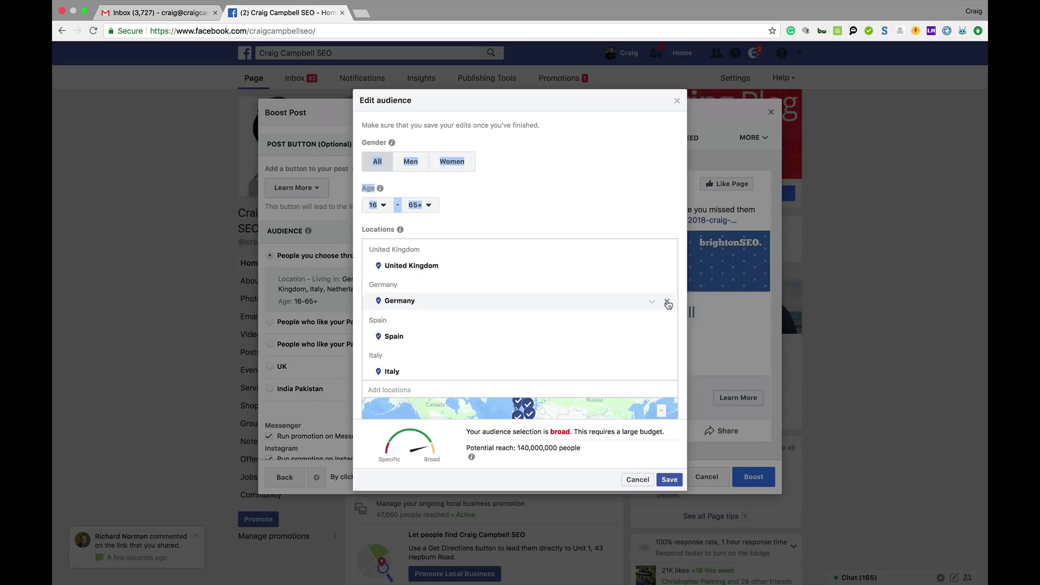
click(667, 302)
click(667, 302)
click(668, 302)
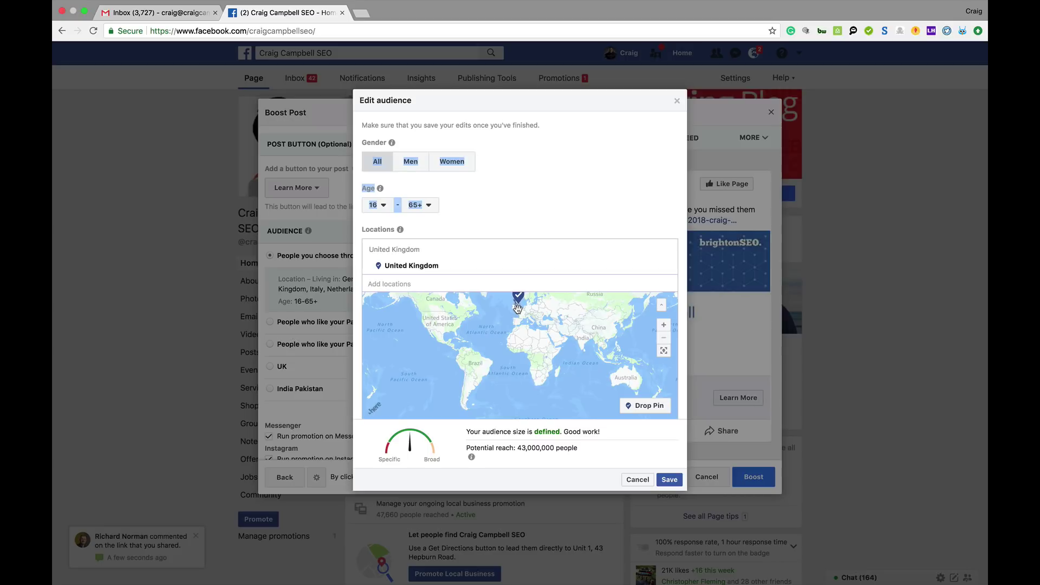
Step: Add the country Austria to the audience locations
click(455, 284)
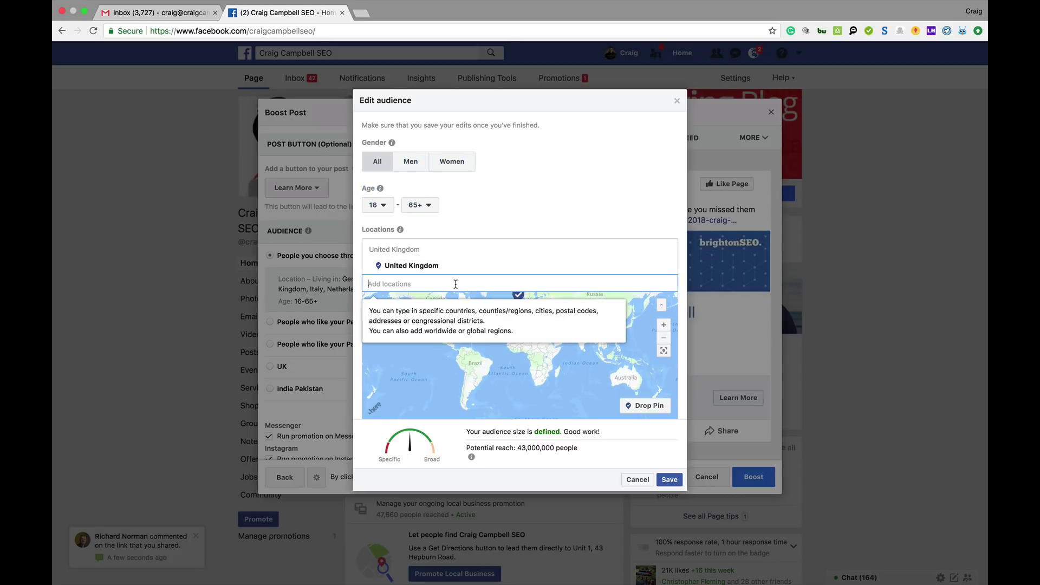
text(austria)
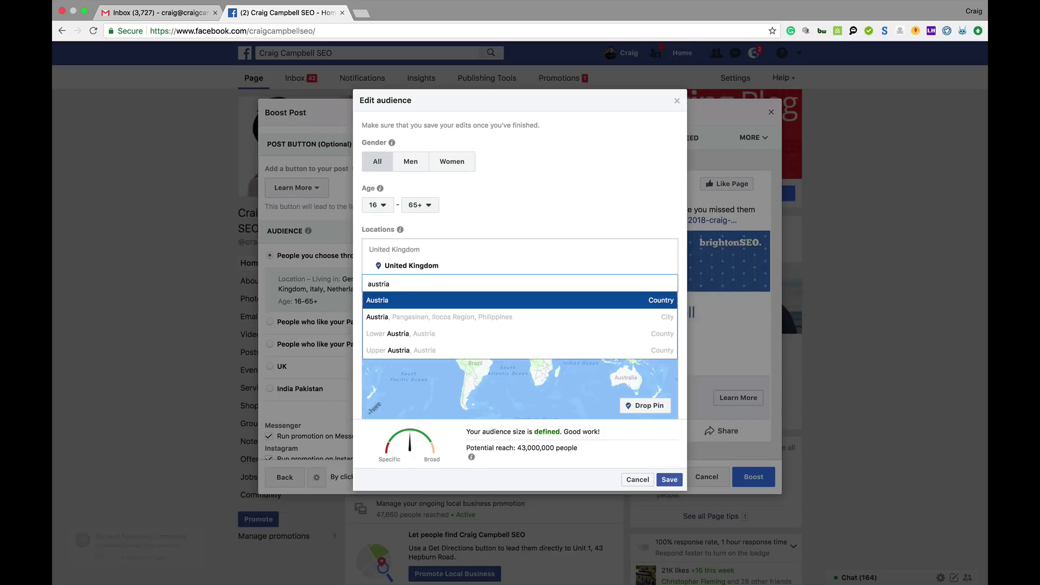
click(444, 302)
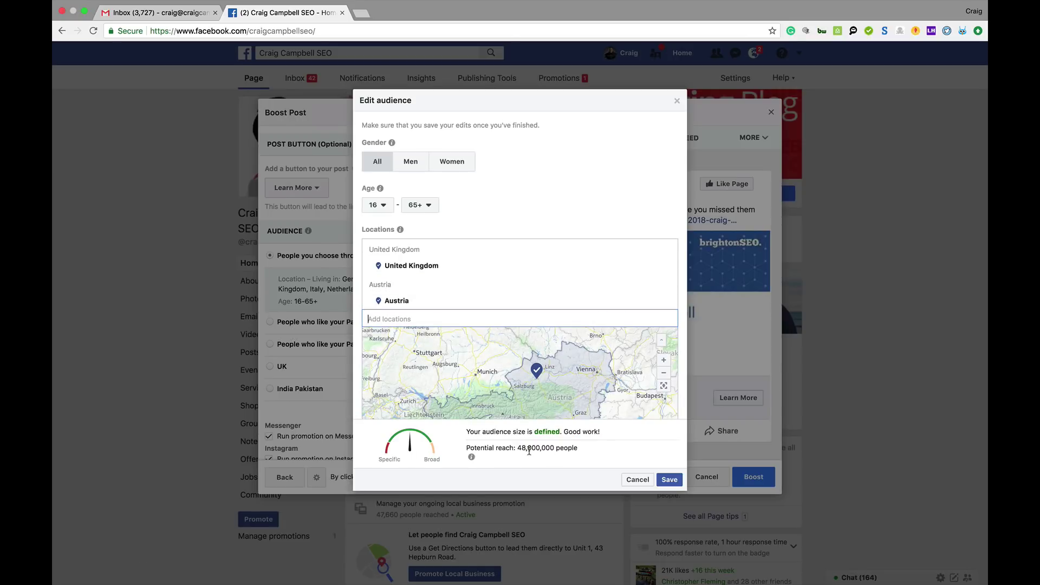
click(684, 295)
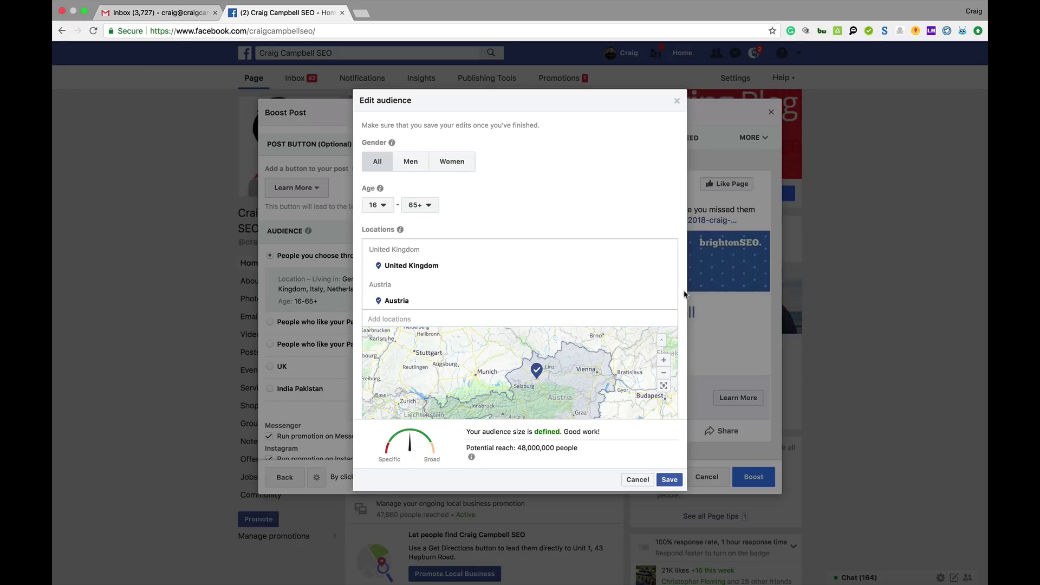
Step: Search the detailed targeting for "search engine" and include the Search engine optimisation interest
scroll(681, 293, down, 5)
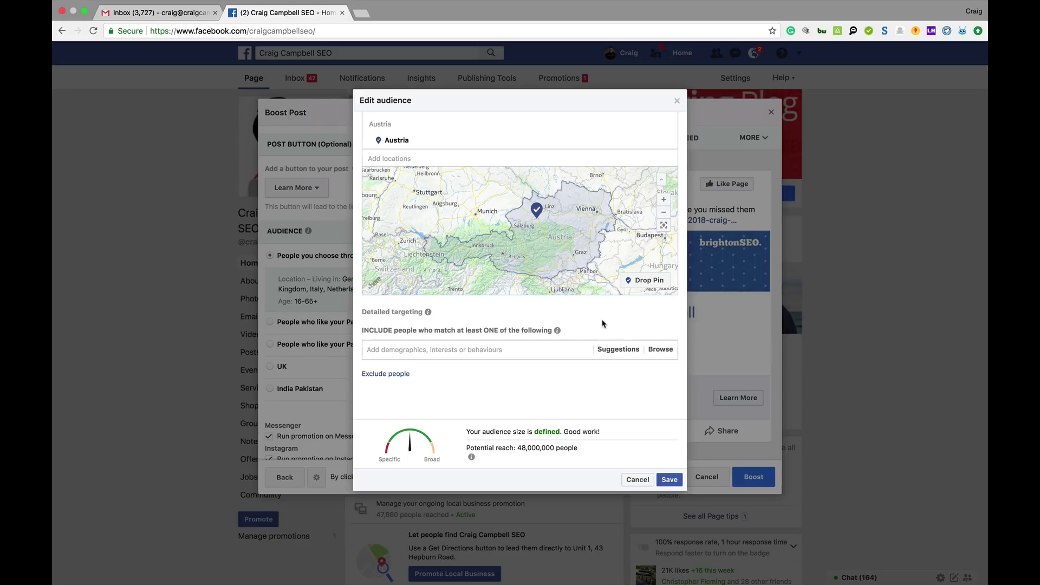
click(520, 351)
text(searc)
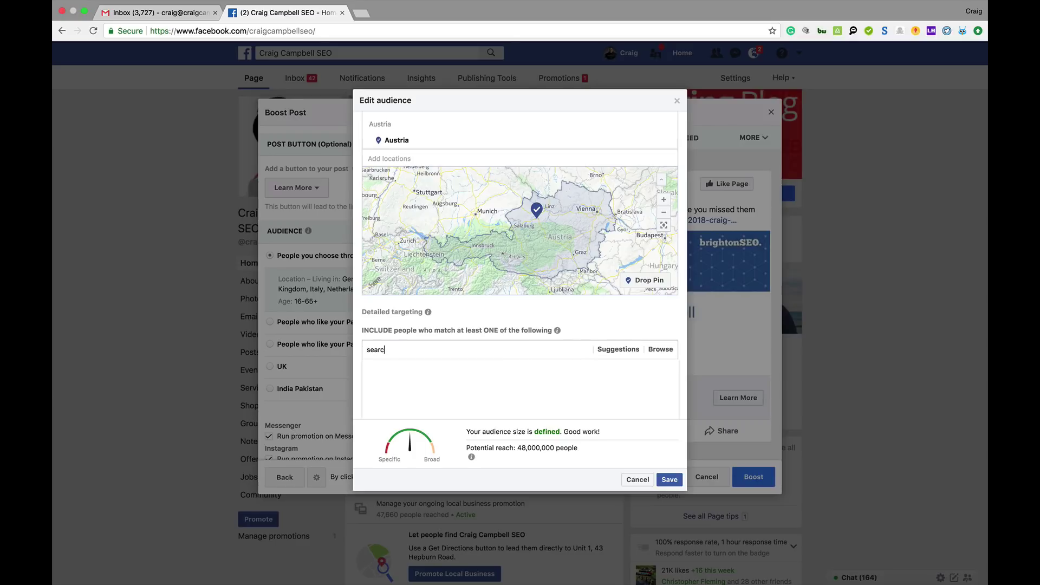
text(h engine)
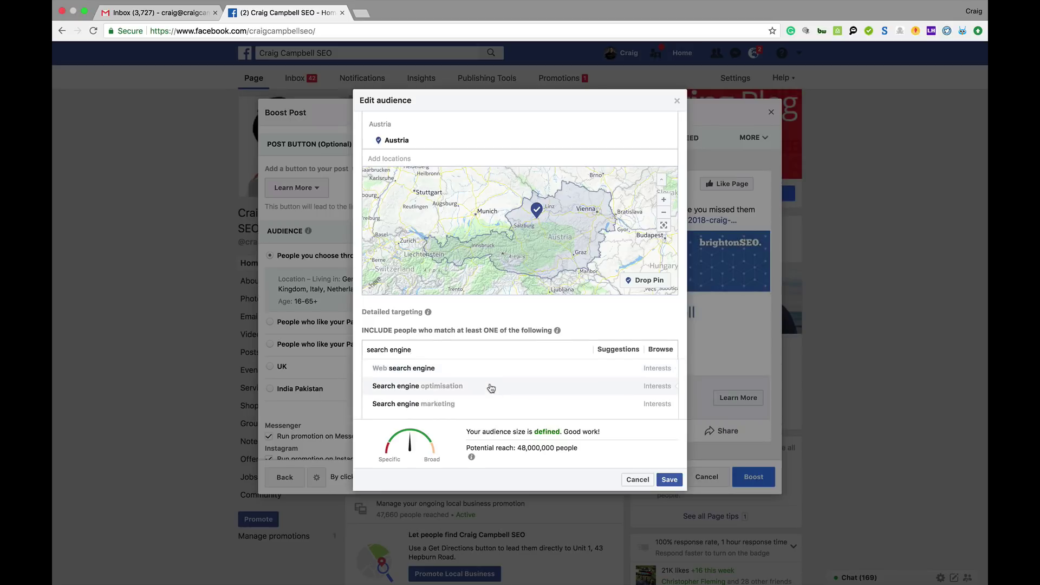
click(490, 387)
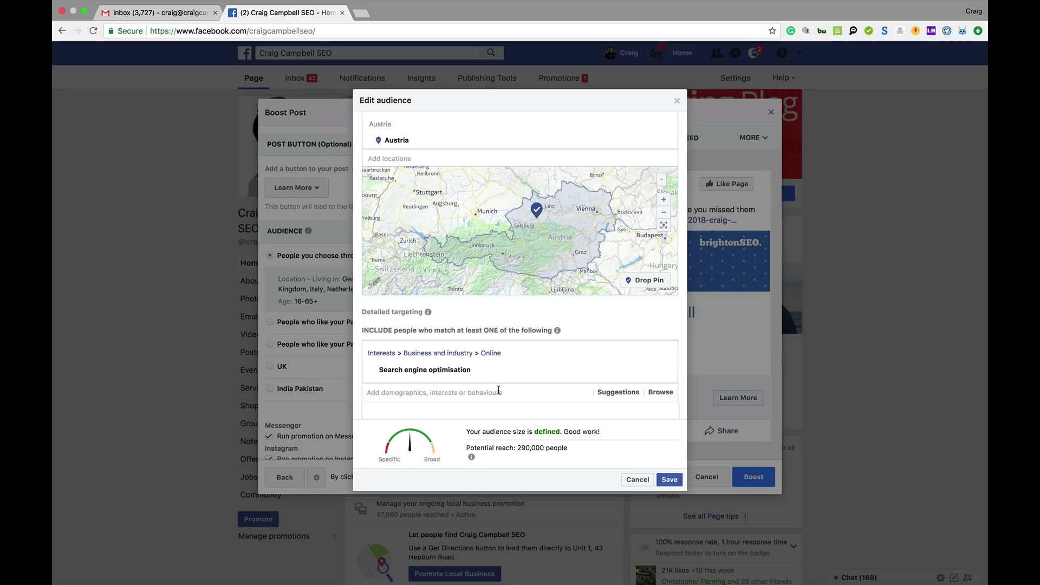
Step: Include the Internet marketing field of study in the detailed targeting
text(intertnnet market)
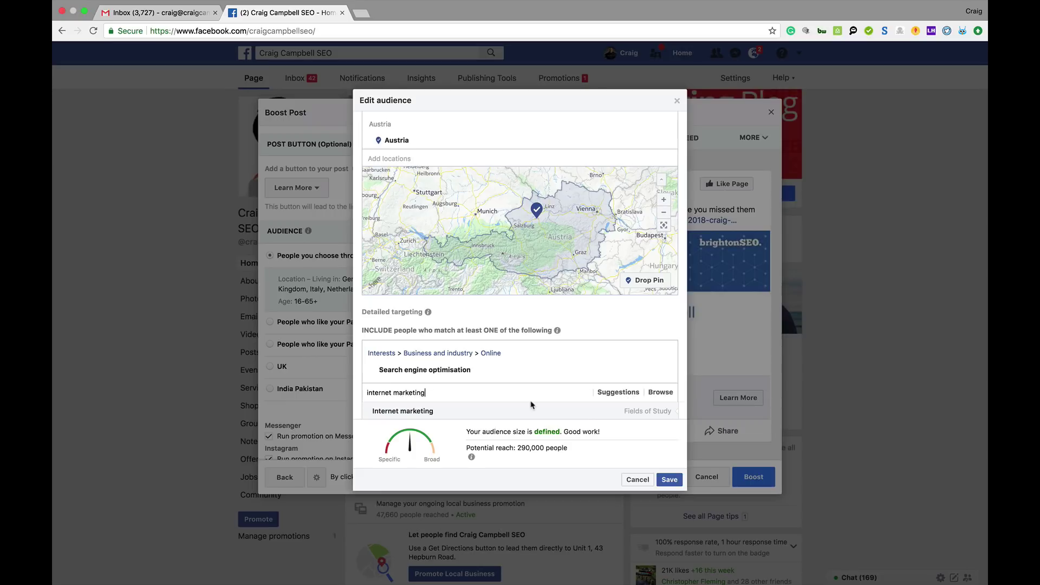
text(ing)
click(539, 413)
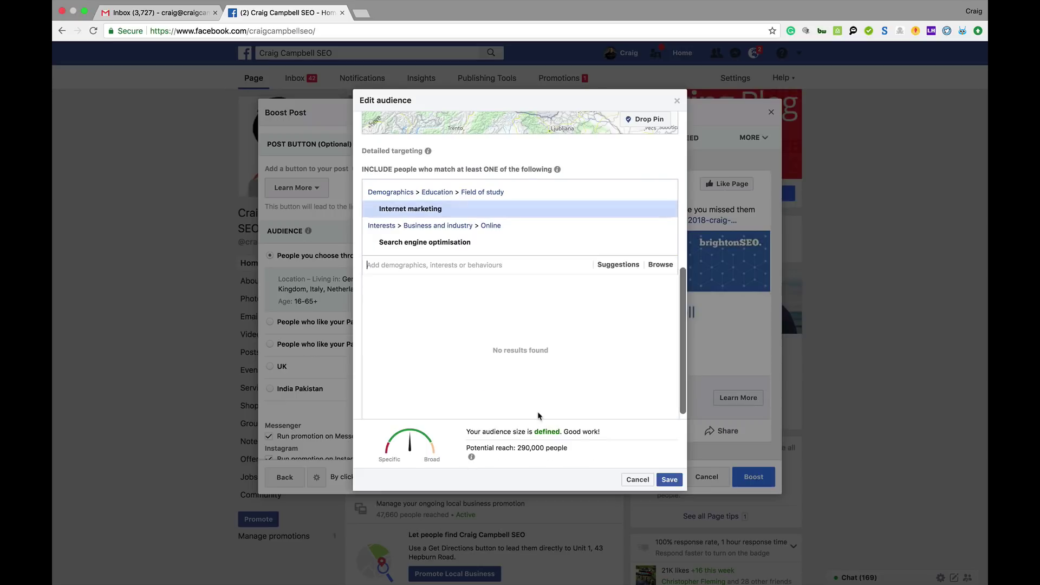
Step: Add the suggested interests Search engine marketing and Online advertising to the detailed targeting
click(620, 267)
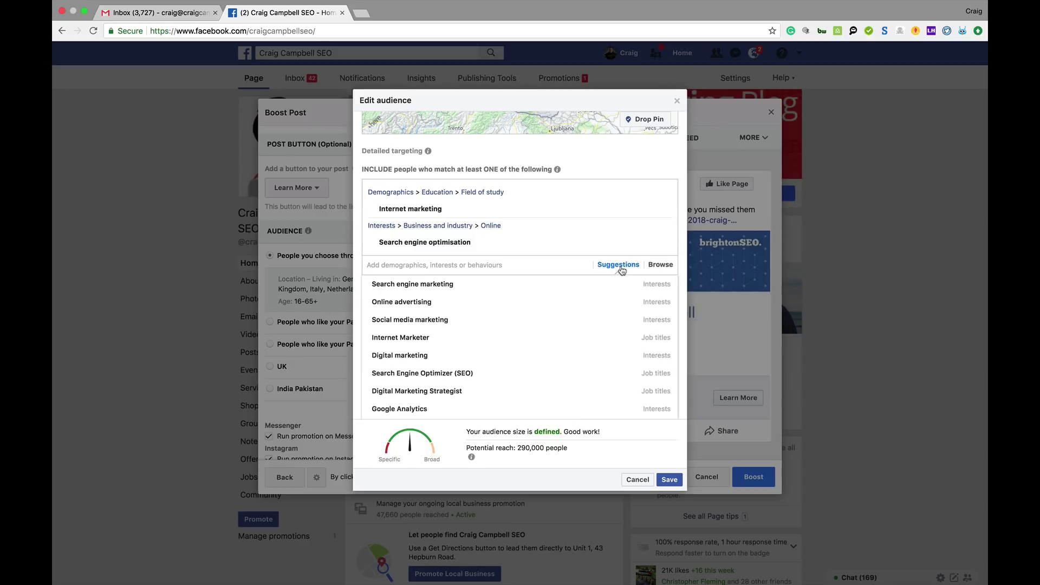
click(450, 285)
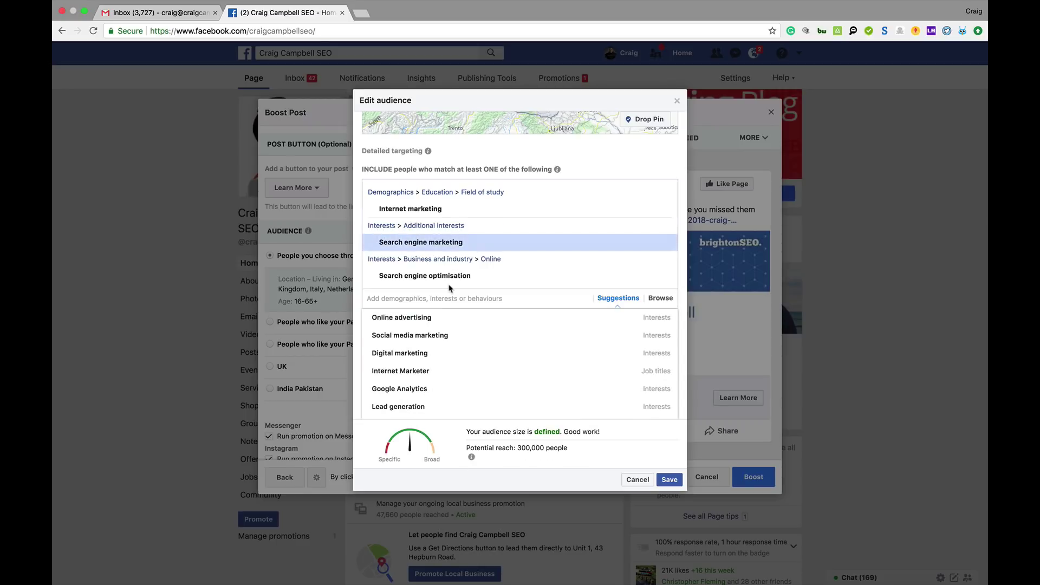
click(435, 320)
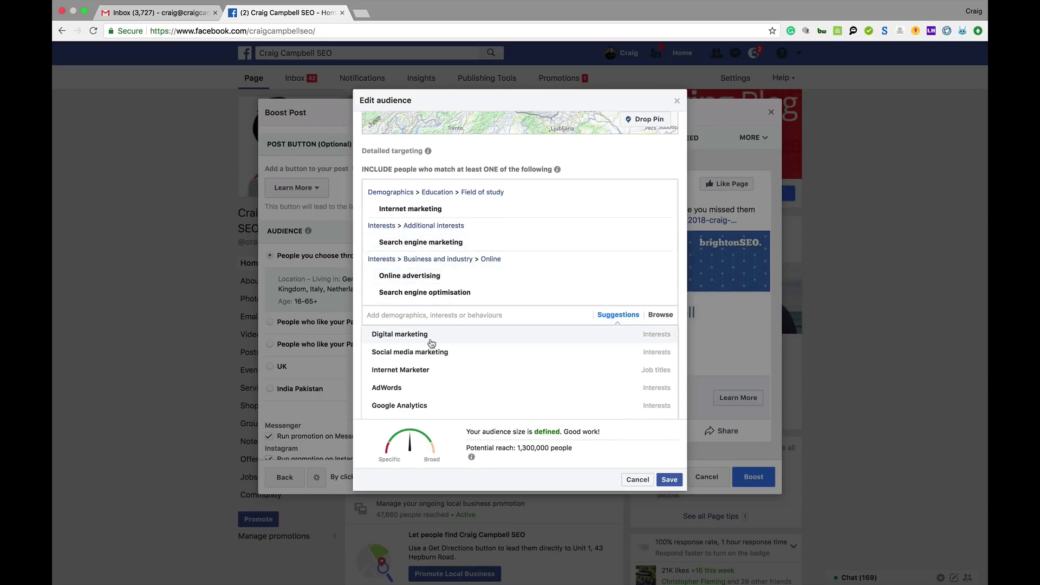
Step: Add the suggested interest Digital marketing to the detailed targeting and save the edited audience
click(470, 338)
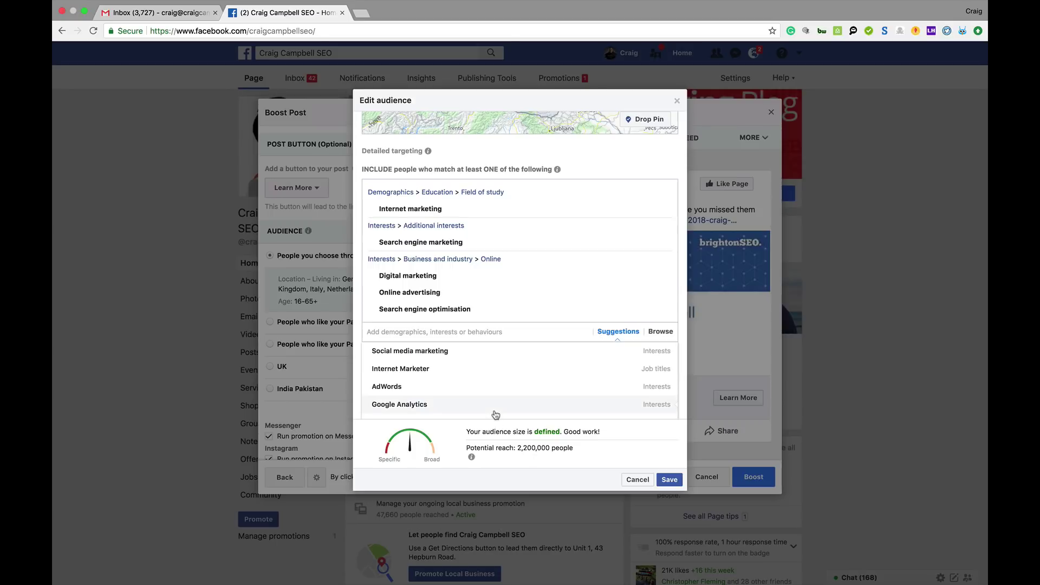
click(671, 480)
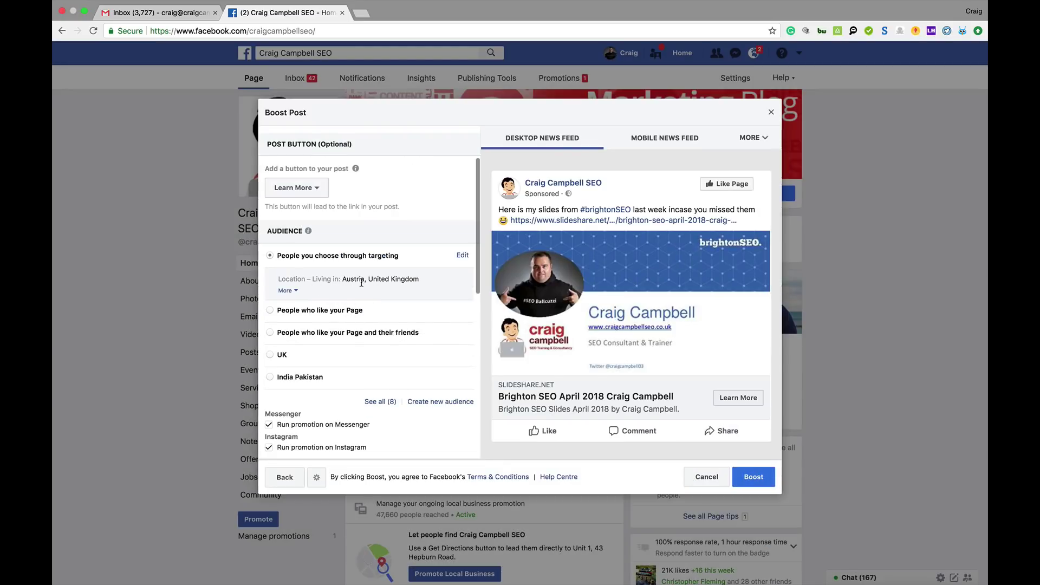
Step: Set the boosted post's end date to 9/6/2018 in the budget and duration settings
drag(480, 238, 479, 300)
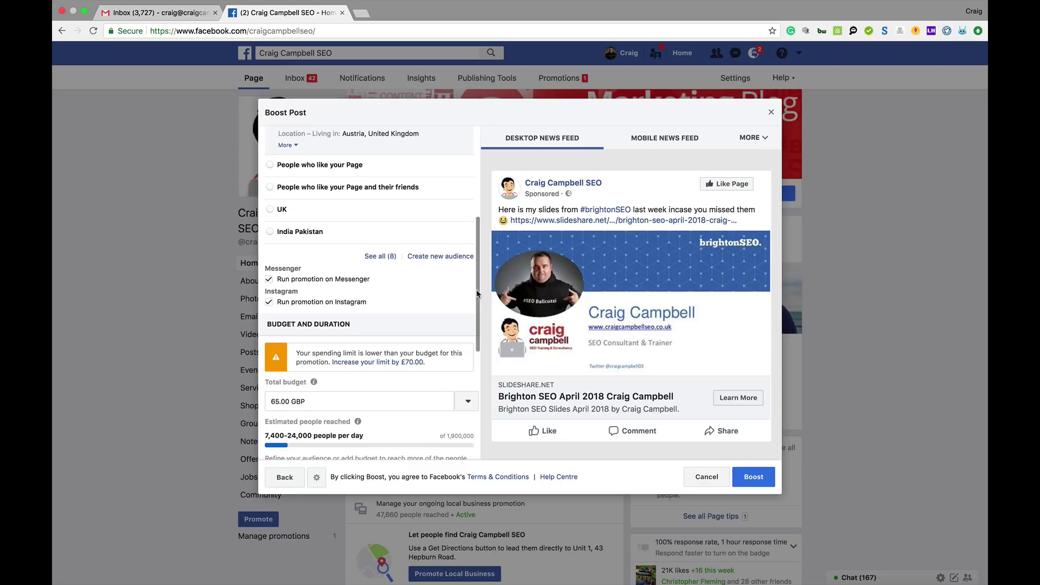
scroll(477, 303, down, 5)
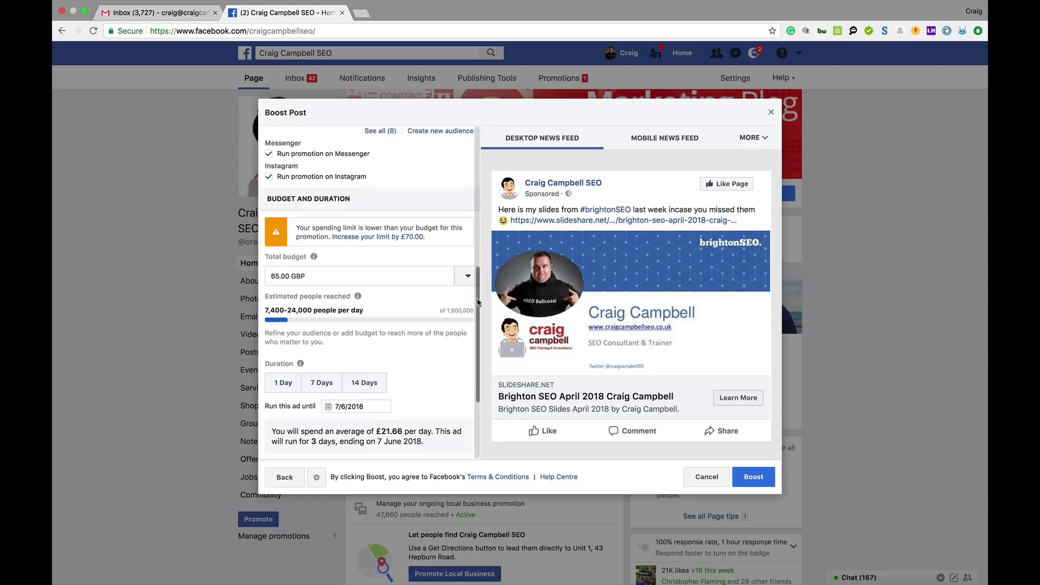
scroll(379, 314, down, 2)
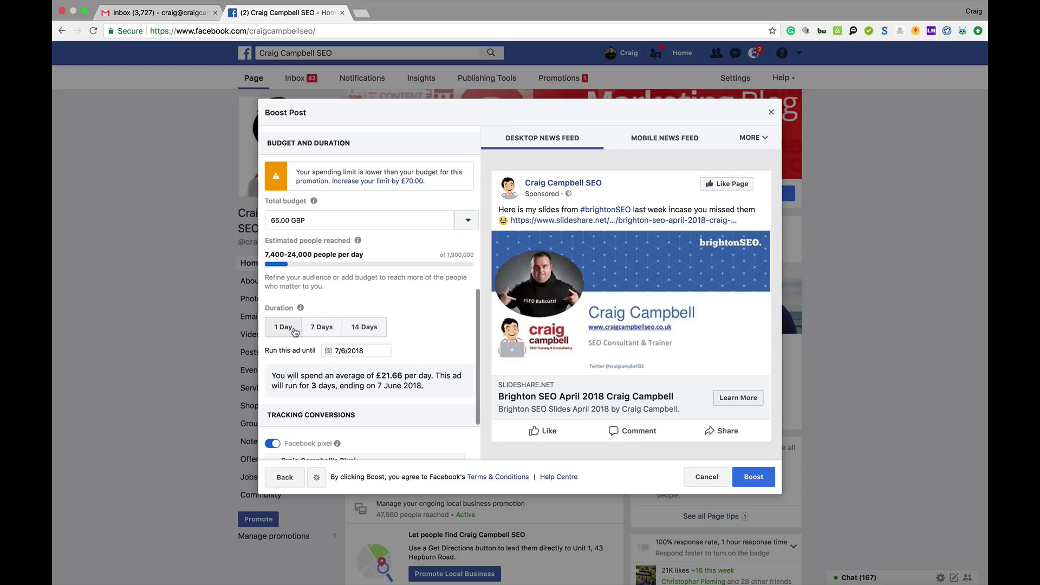
click(362, 350)
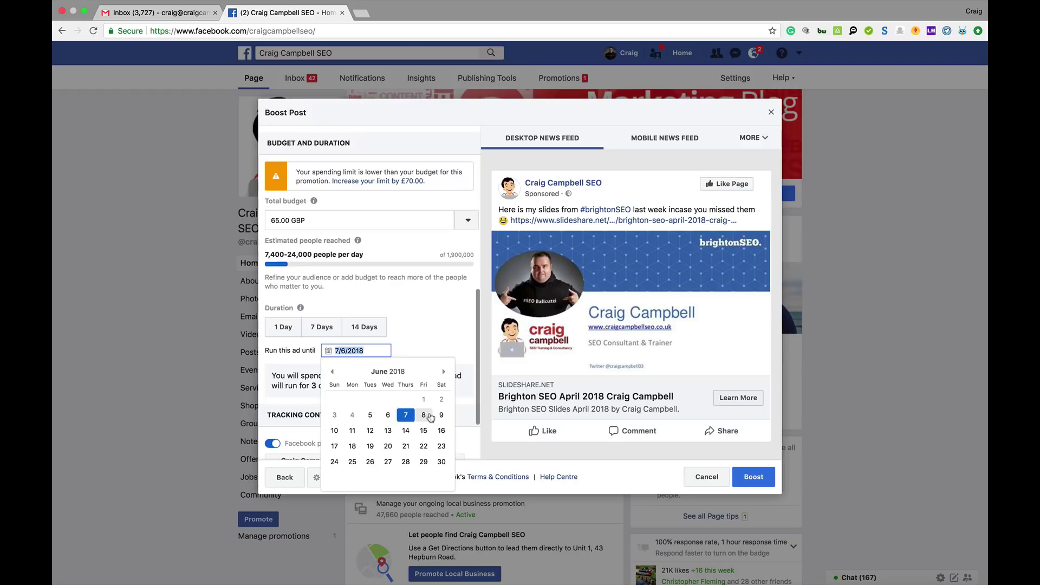
click(441, 415)
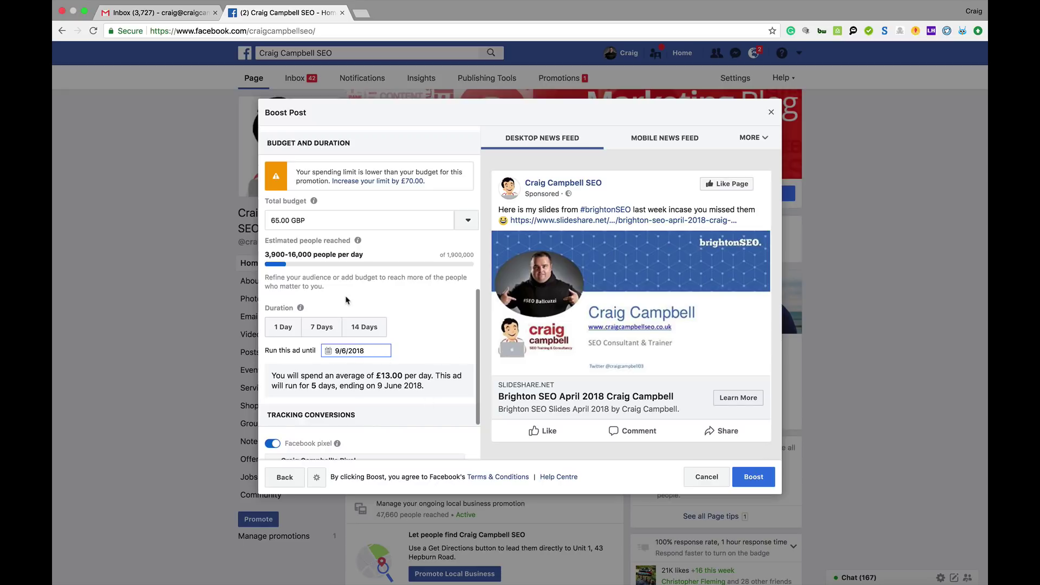
Step: Change the boost duration to 1 Day and set its total budget to 10 GBP
click(279, 328)
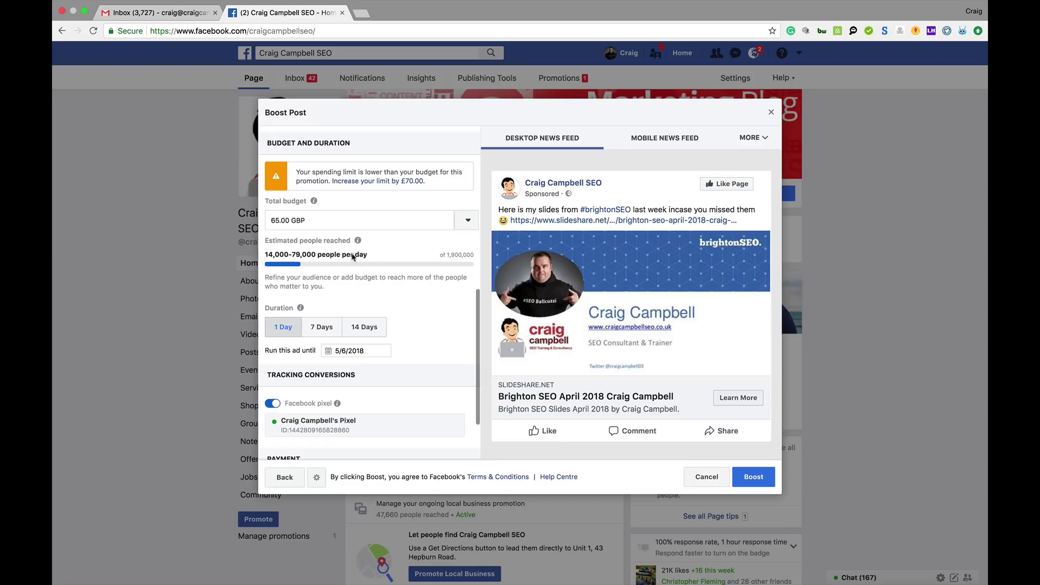
double_click(287, 219)
text(10)
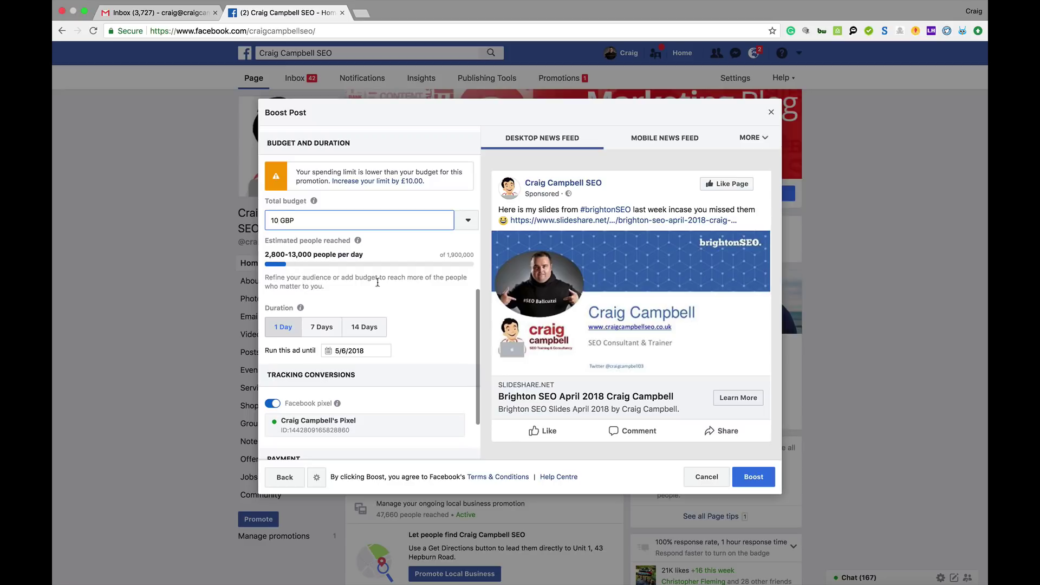
Step: Review the remaining boost settings, then cancel the promotion and discard its changes
drag(478, 305, 480, 346)
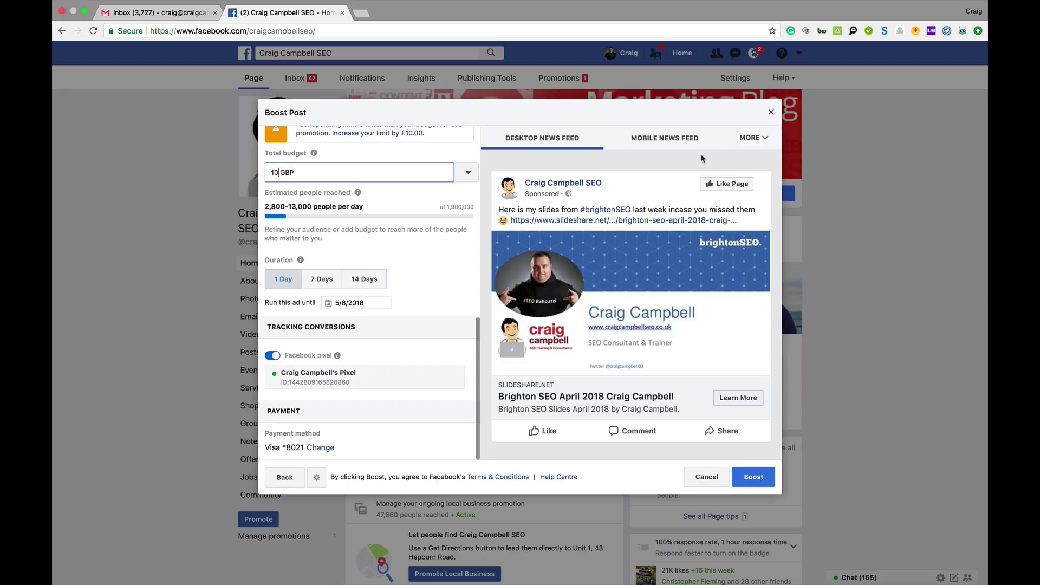
drag(481, 376, 489, 218)
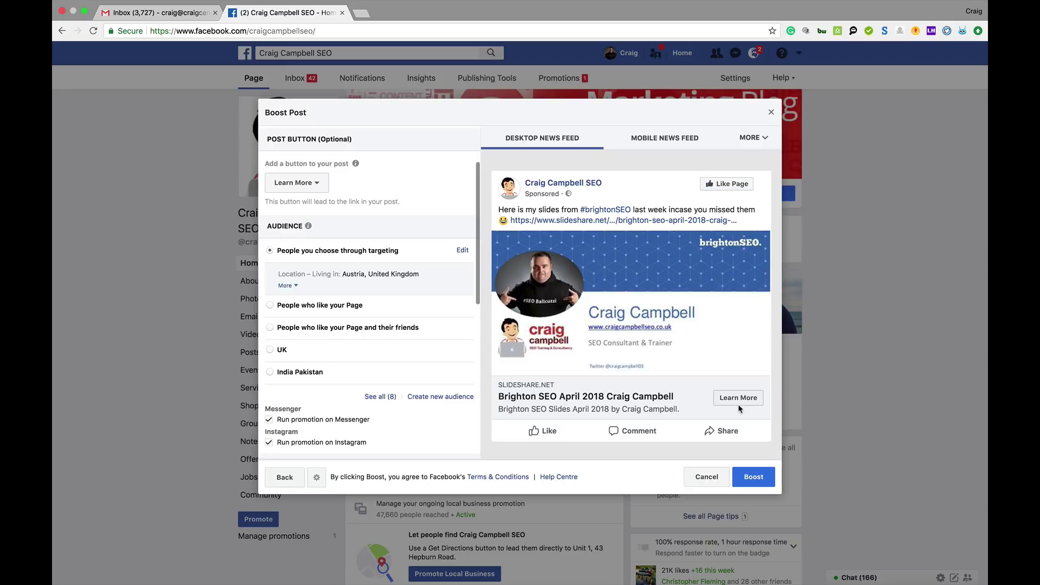
click(715, 475)
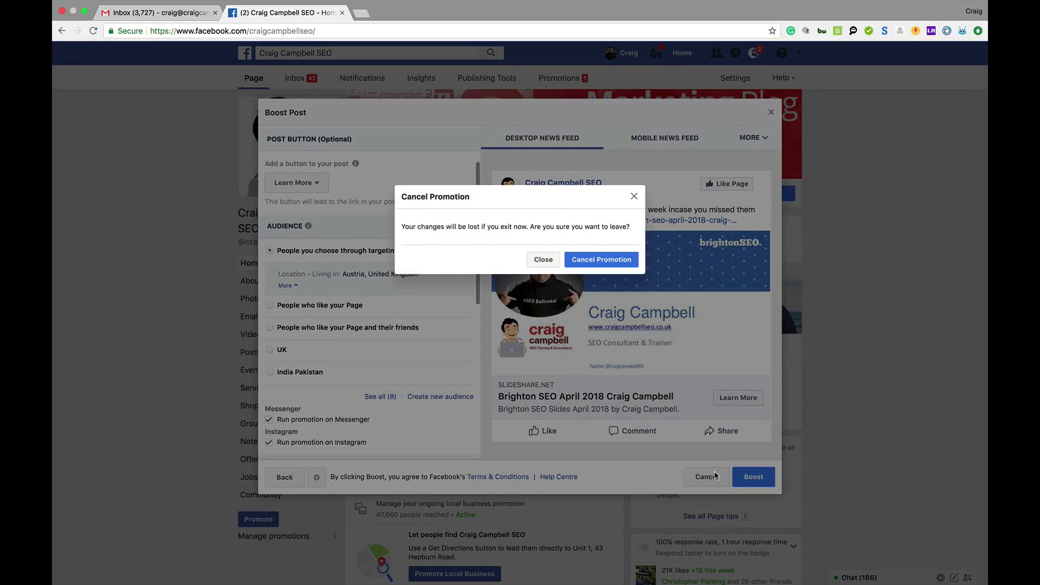
click(608, 257)
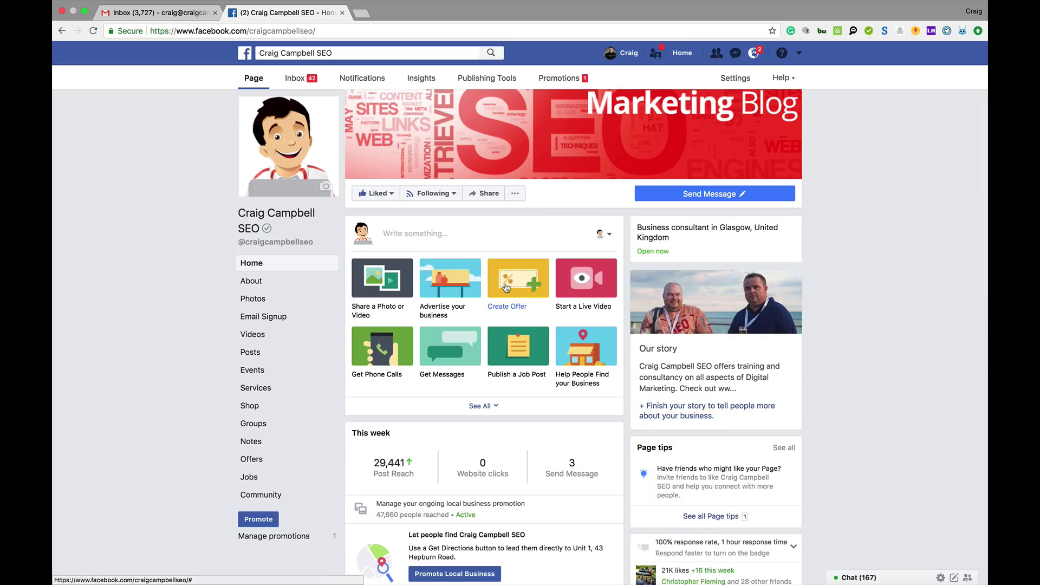
Step: Look at the advertising goals and at the boost option in the post composer, closing both without making a choice
click(440, 311)
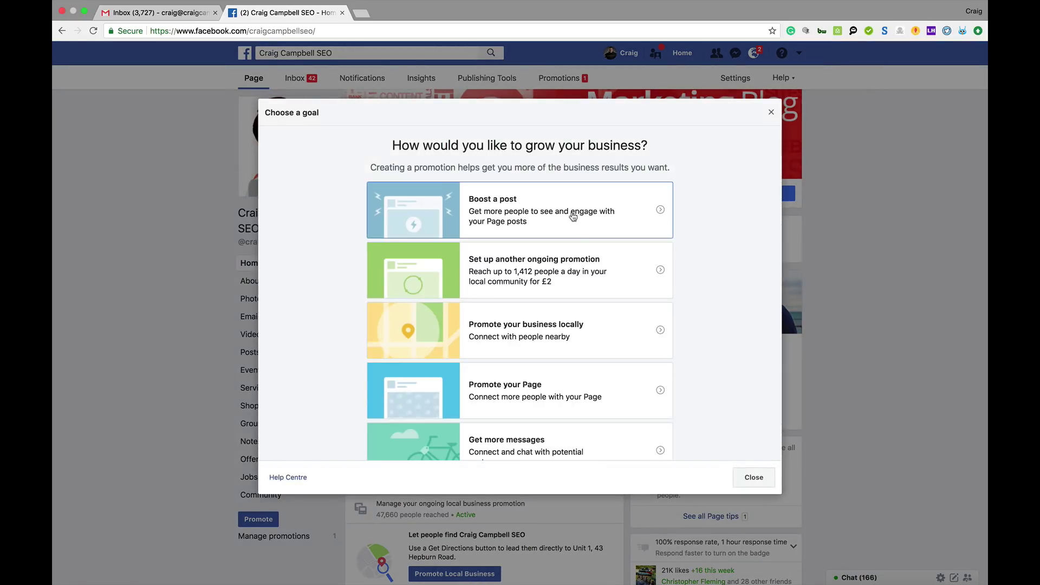
click(772, 112)
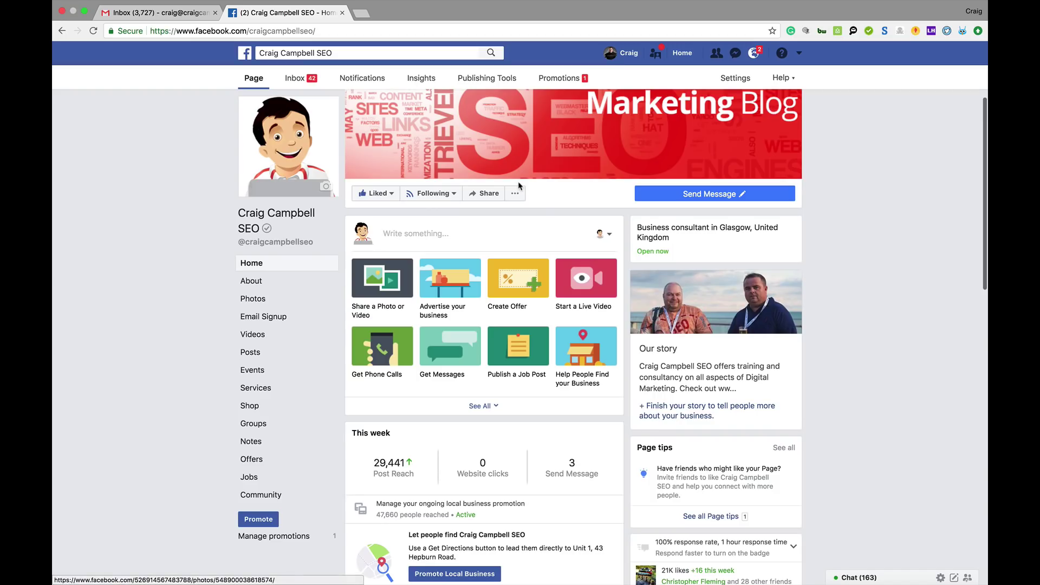
click(432, 239)
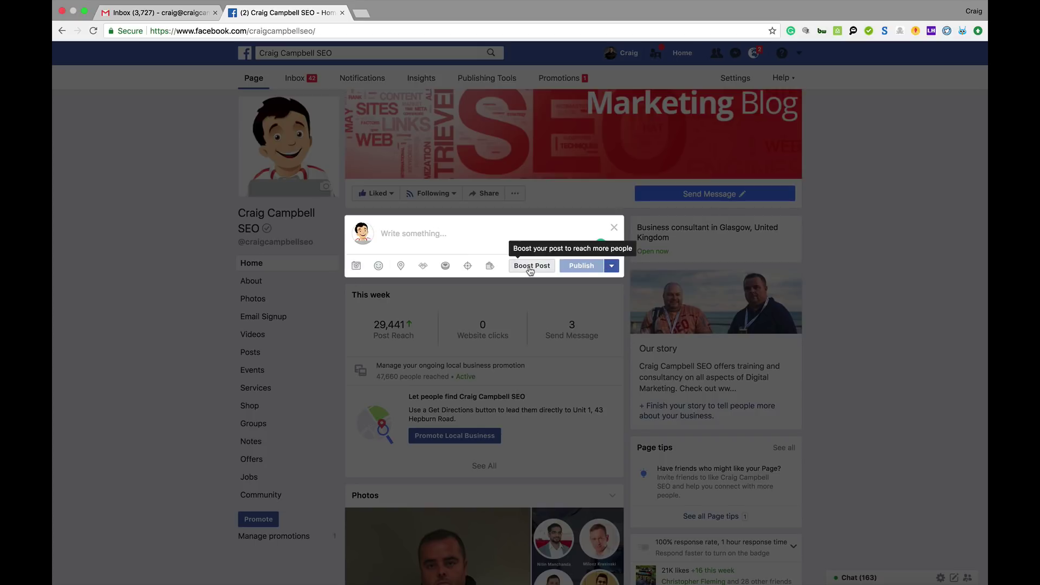
click(615, 230)
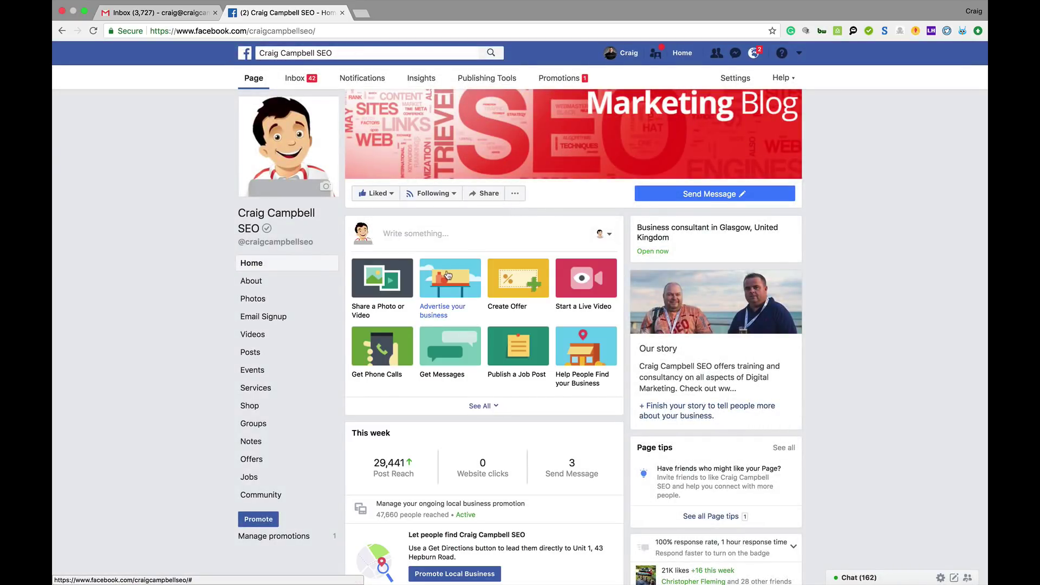
Step: Begin another ongoing promotion for the Page, keeping the goal "Raise awareness in your local community"
click(448, 281)
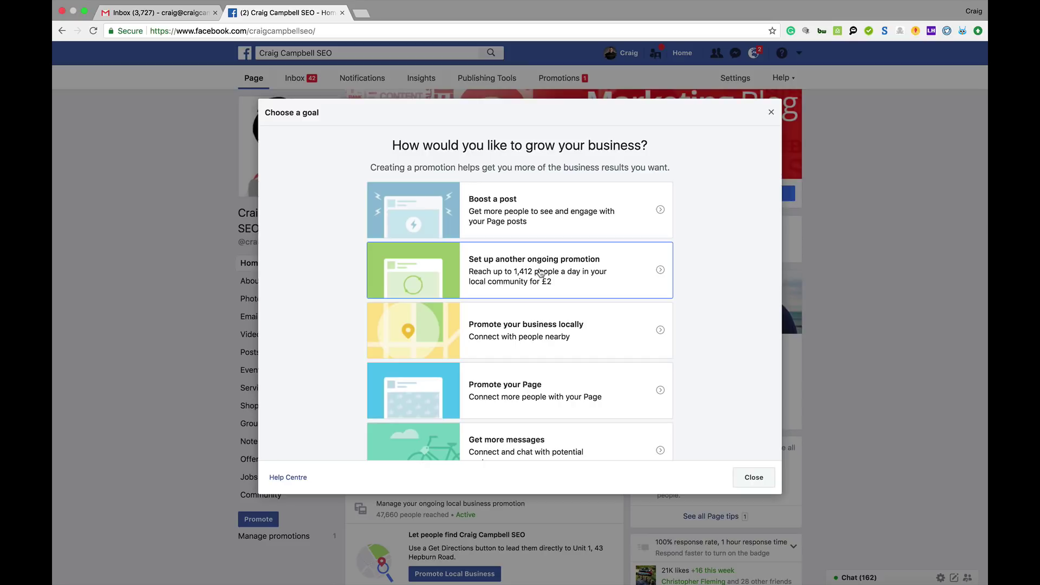
click(541, 273)
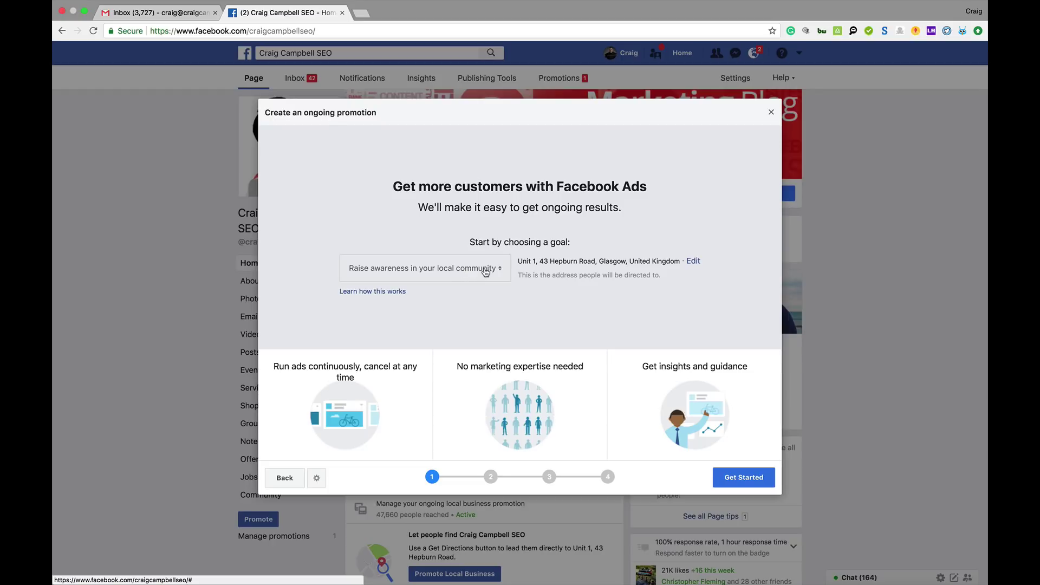
click(486, 273)
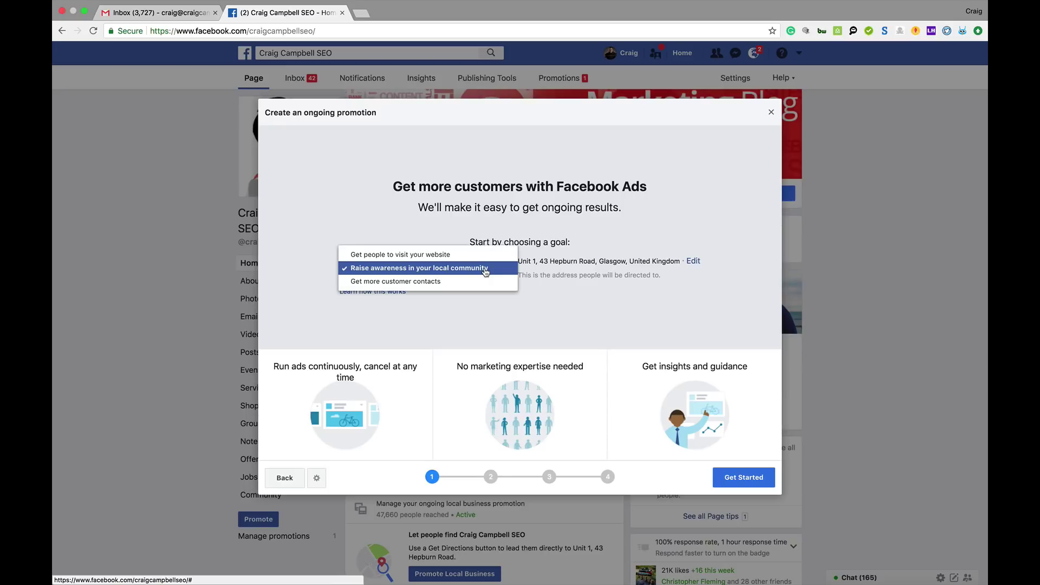
click(450, 268)
Step: Read the explanations about running ads continuously, needing no marketing expertise, and getting insights and guidance
drag(528, 313, 679, 170)
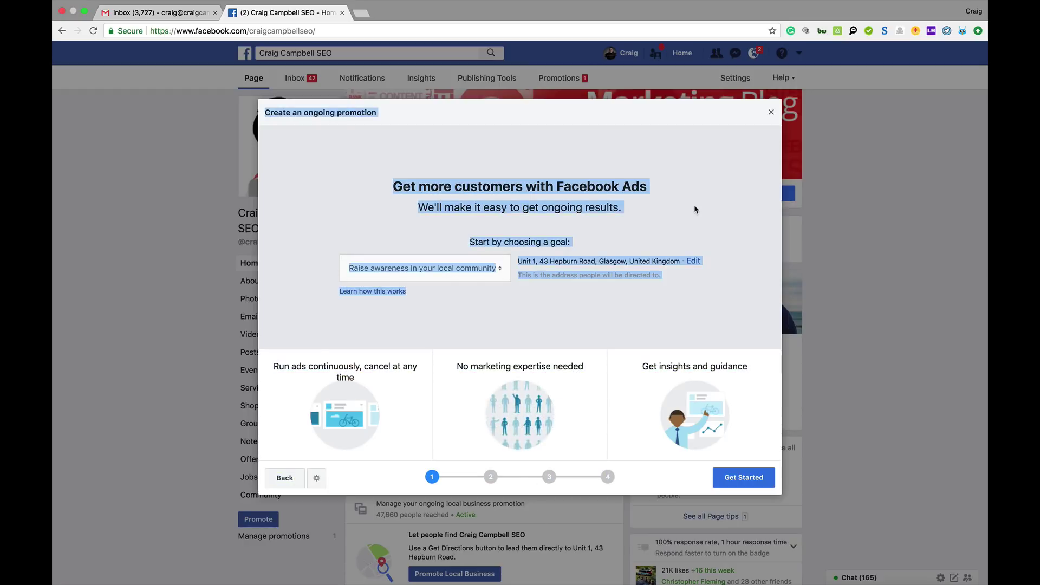
mouse_move(327, 396)
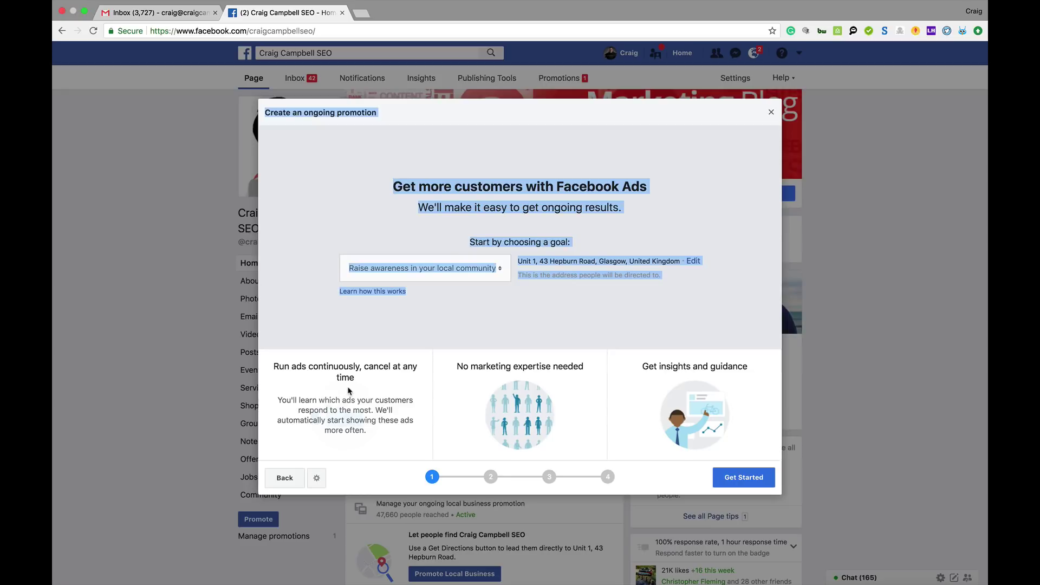
mouse_move(550, 404)
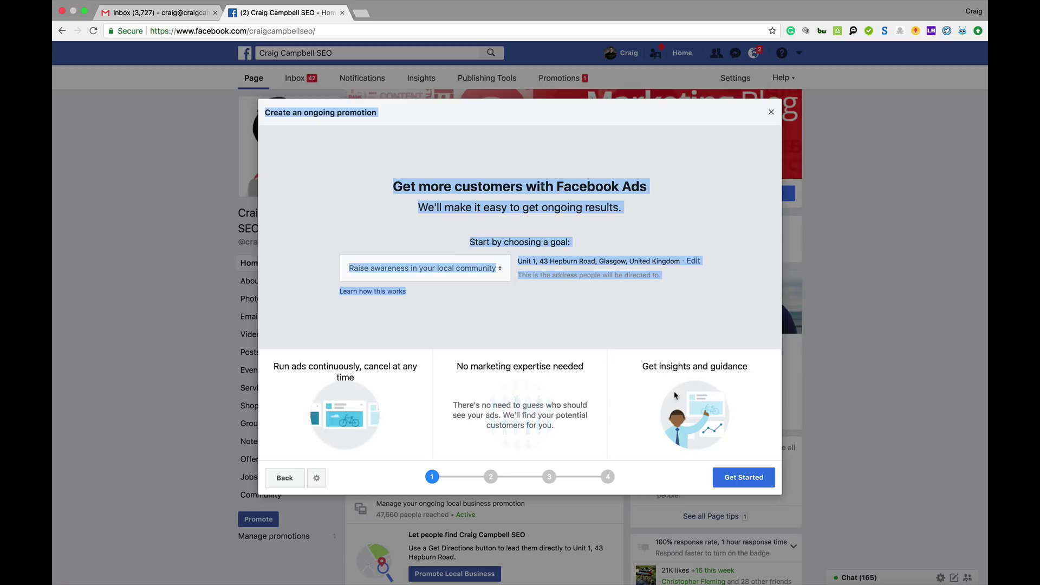
mouse_move(678, 392)
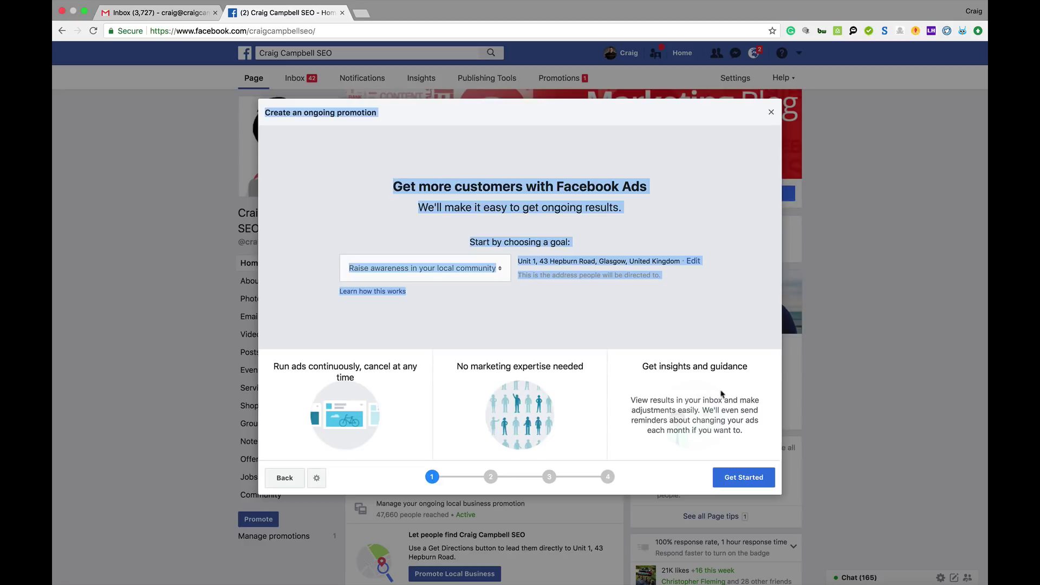
Step: Proceed to the promotion's audience and set the radius around the business address to 20 km
click(754, 483)
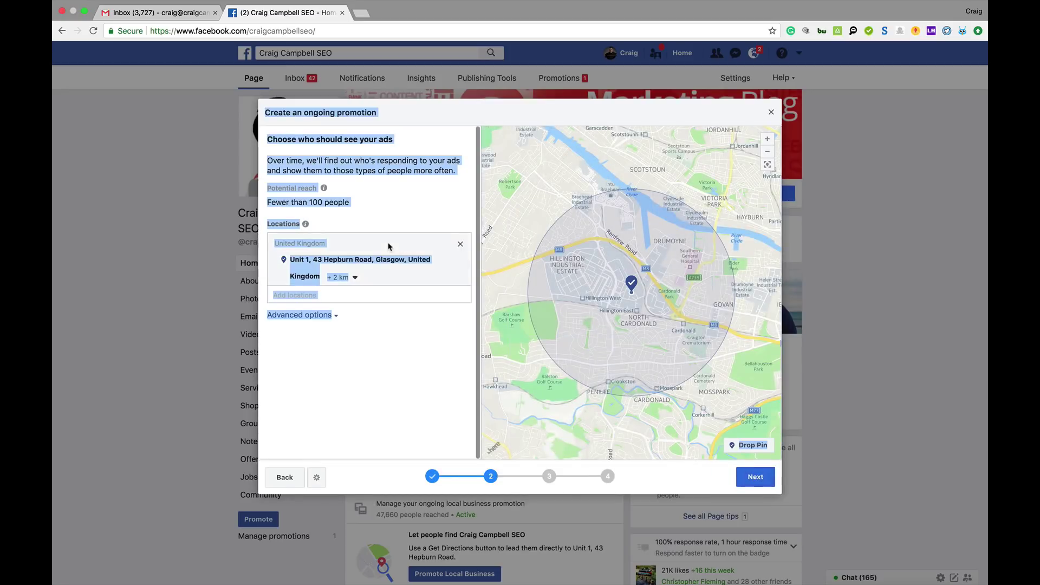
click(389, 360)
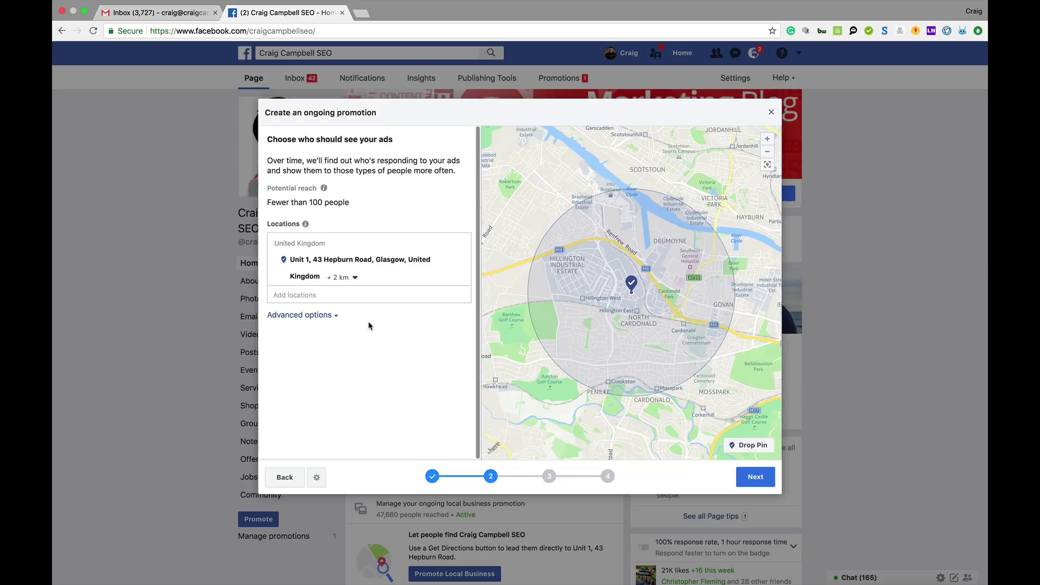
click(356, 278)
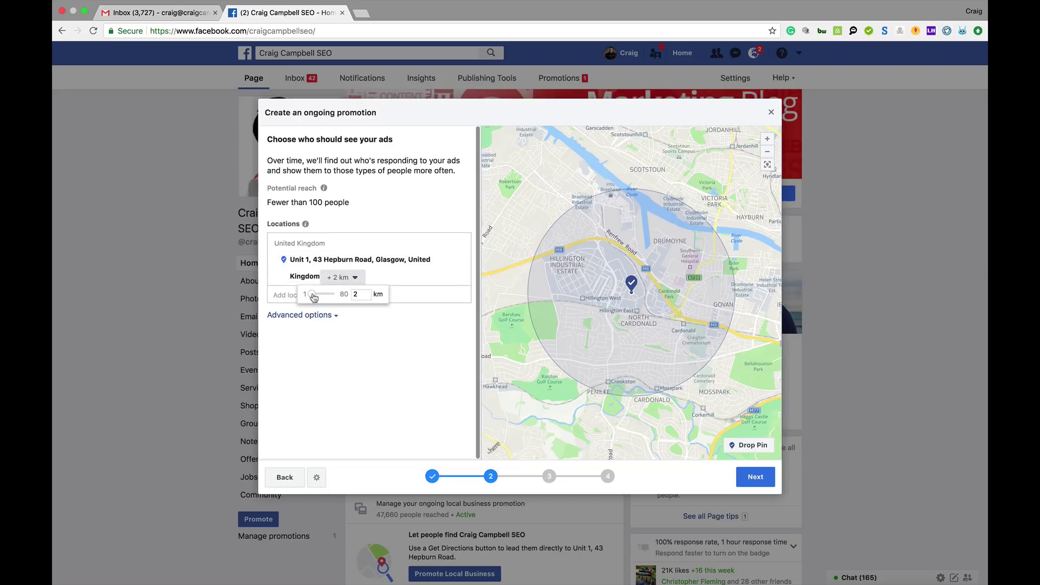
drag(313, 295, 322, 296)
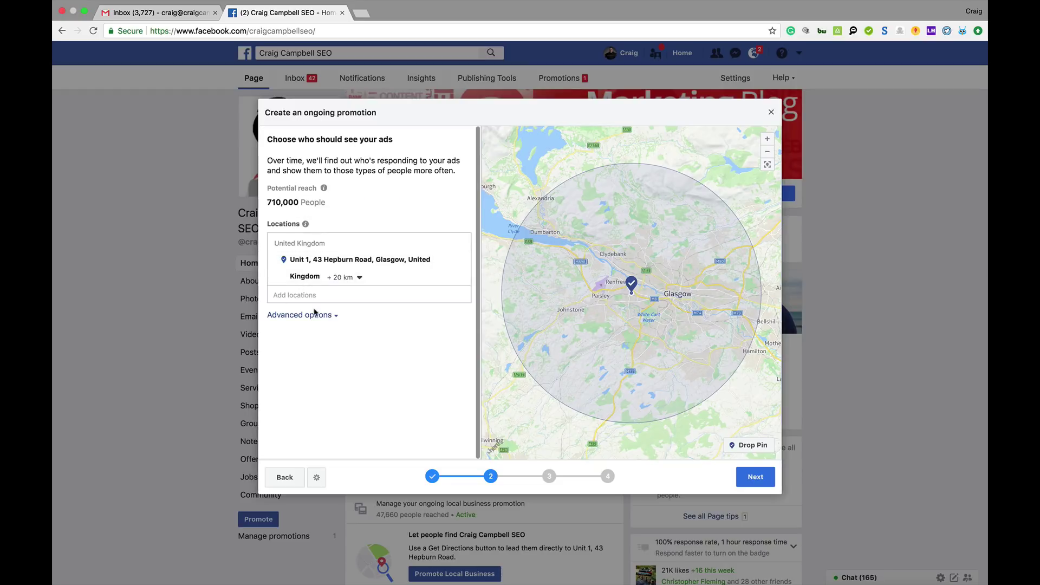
Step: Show the advanced age and gender options, keep them as they are, and continue to the ad creation stage
click(315, 315)
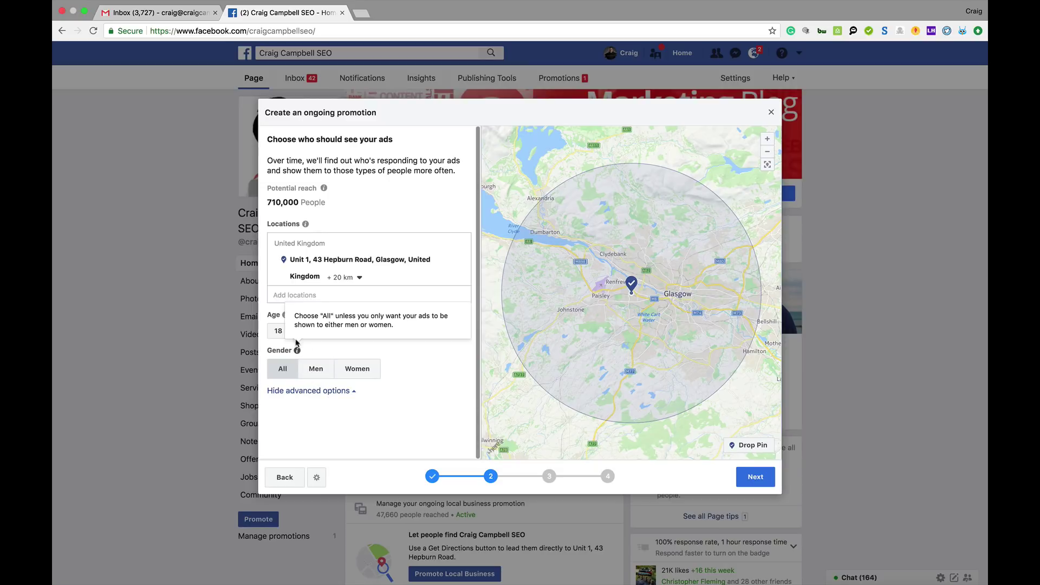
scroll(482, 313, down, 1)
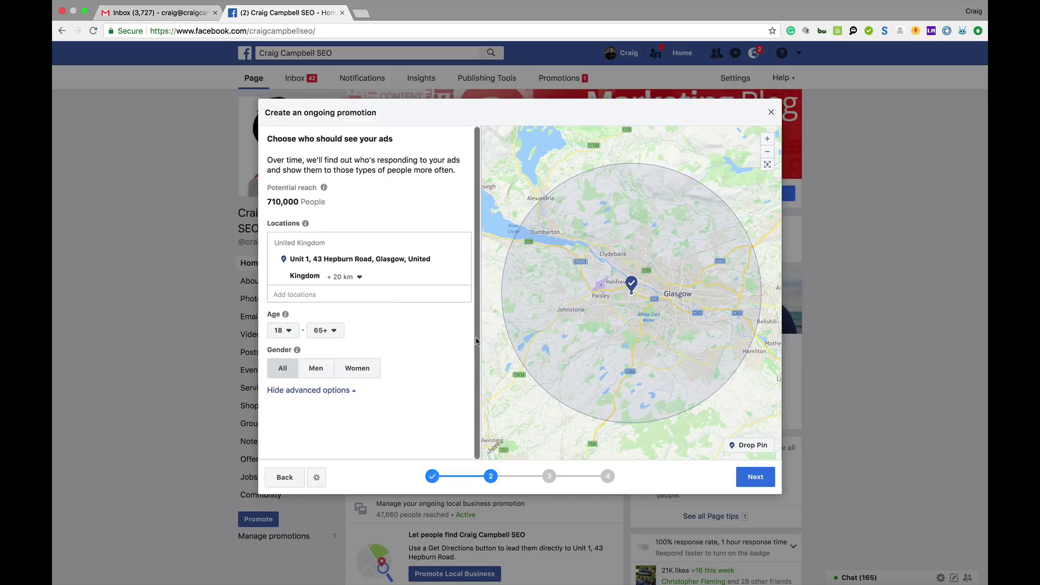
click(757, 486)
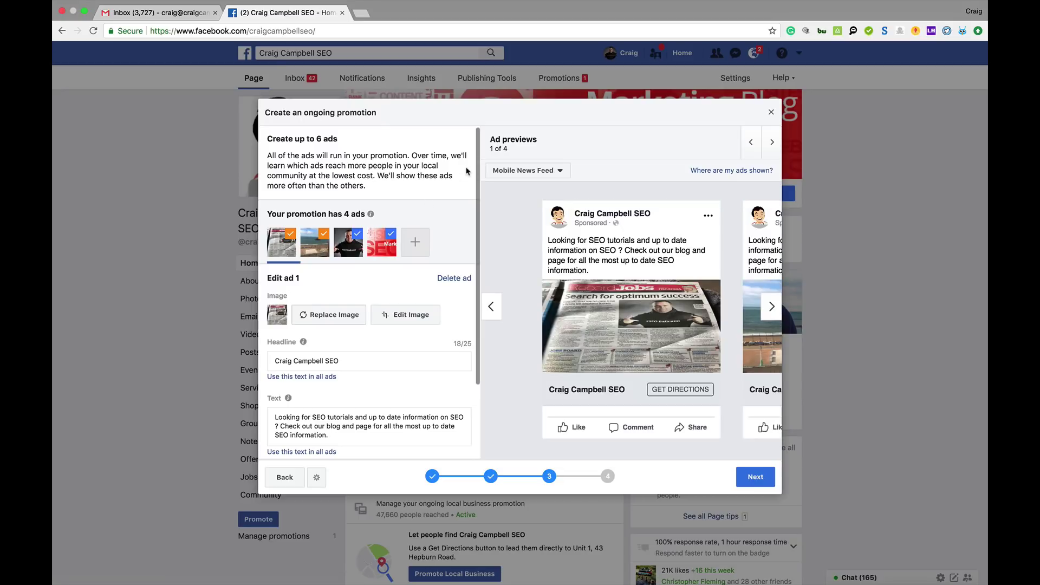
Step: Set the call to action button of ad 1 to Send Message
drag(477, 173, 476, 201)
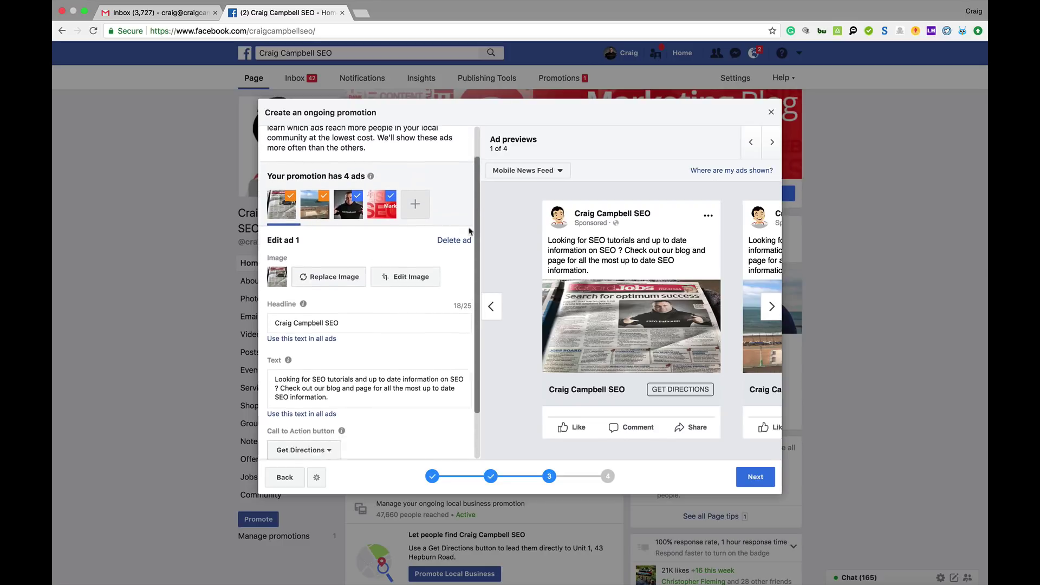
scroll(475, 201, down, 2)
click(329, 394)
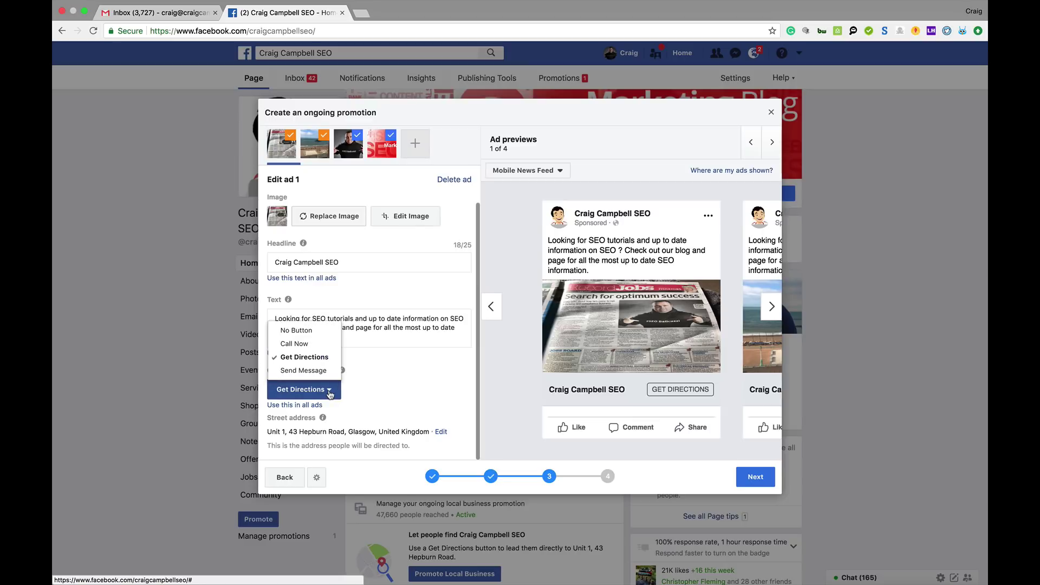
click(307, 371)
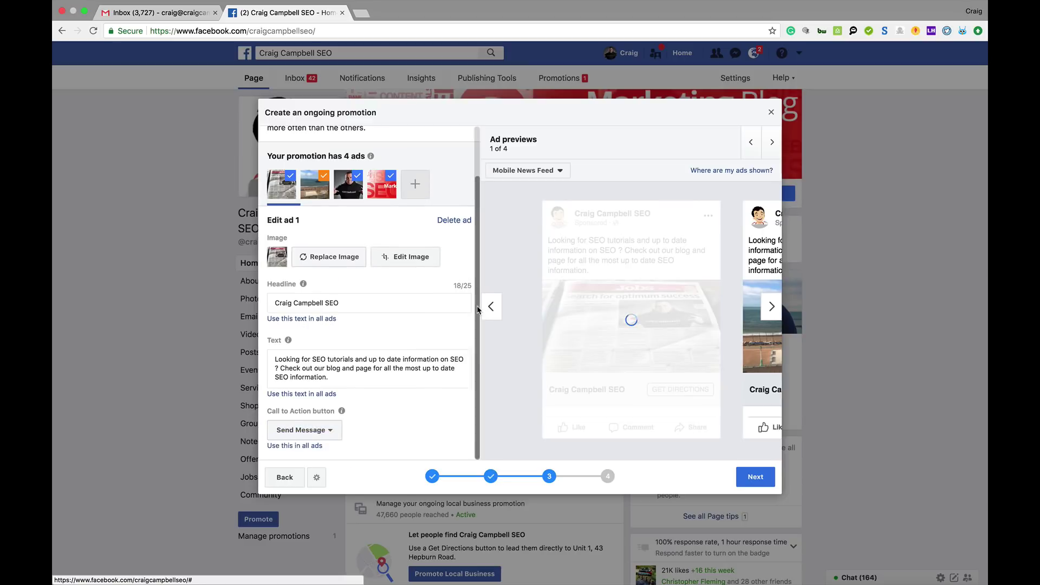
Step: Review the text and headline of ad 1, then continue to the promotion's daily budget stage
drag(336, 377, 275, 358)
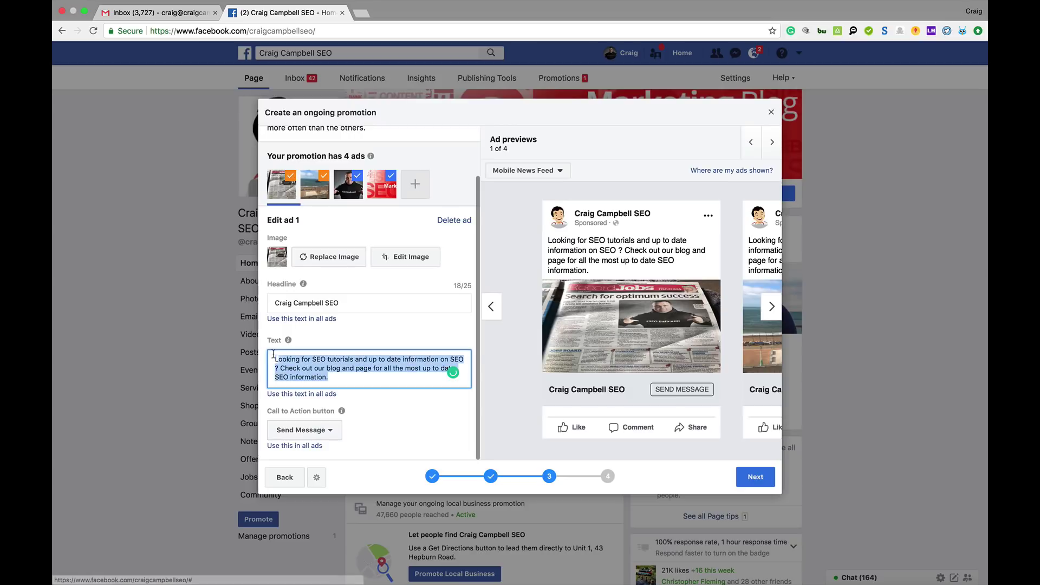
drag(350, 302, 242, 295)
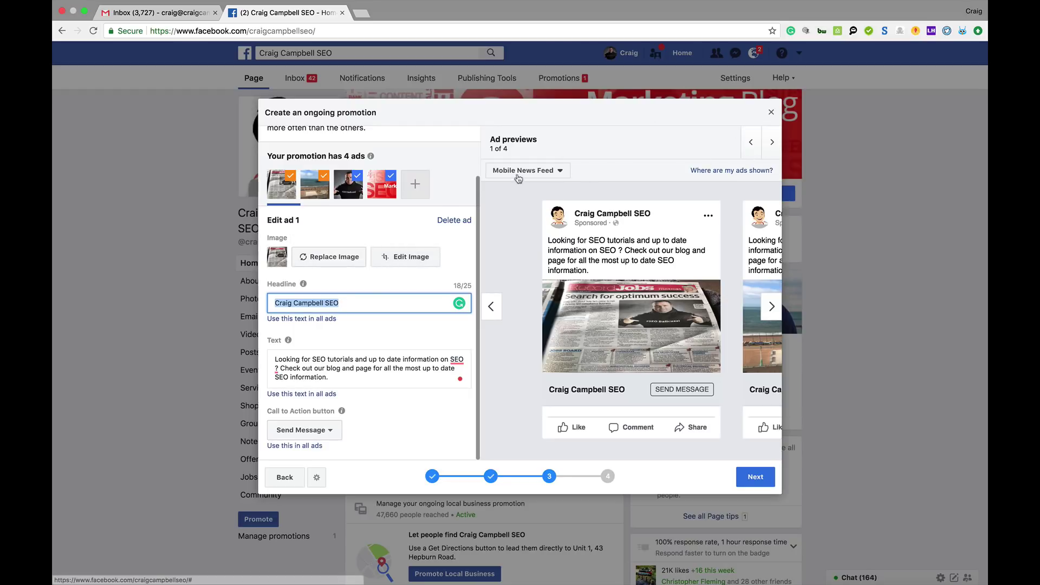
click(758, 478)
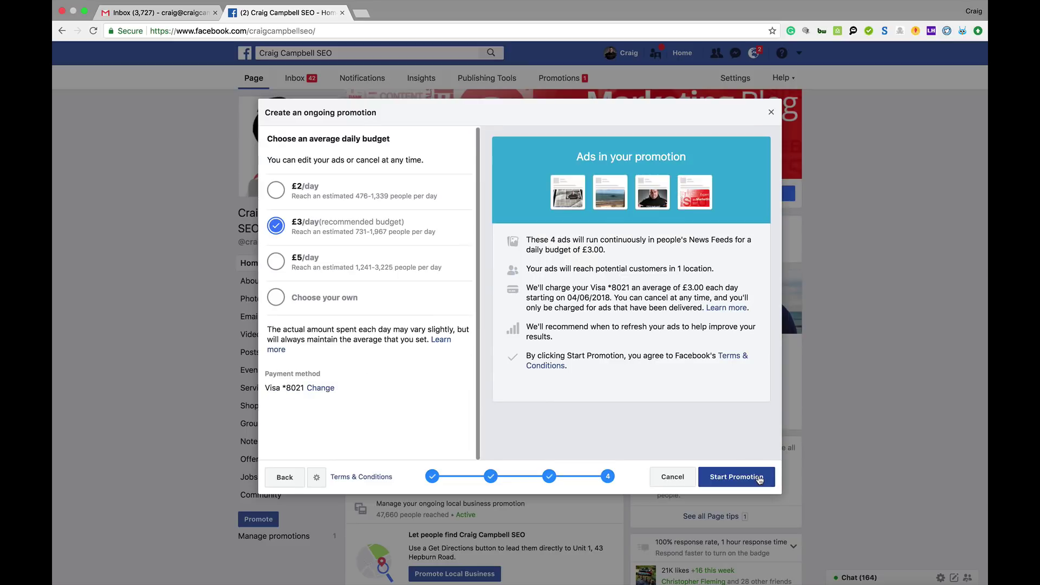
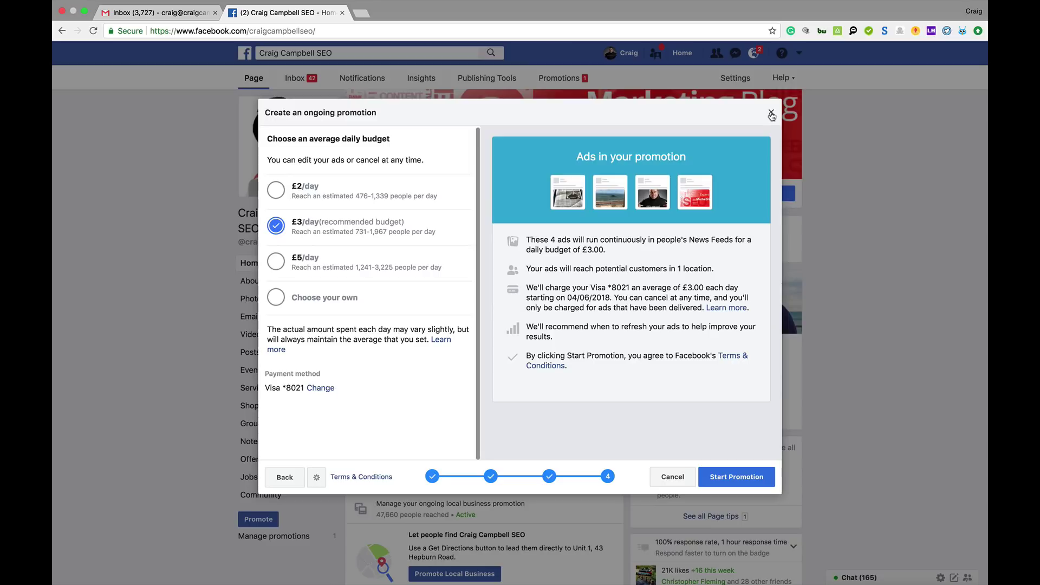
Step: Discard the ongoing promotion and start a new one with the goal Promote your business locally
click(771, 113)
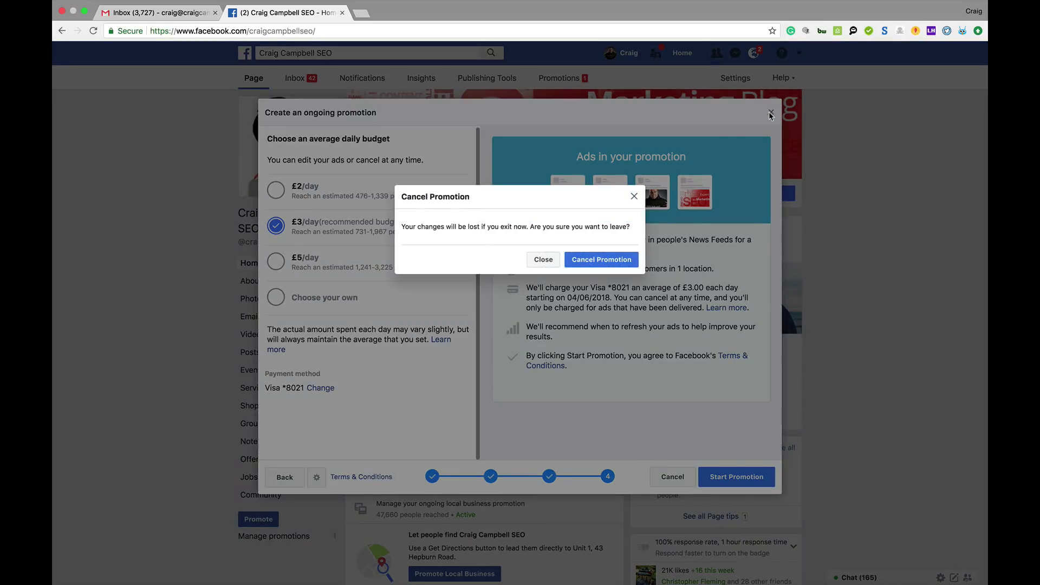
click(602, 259)
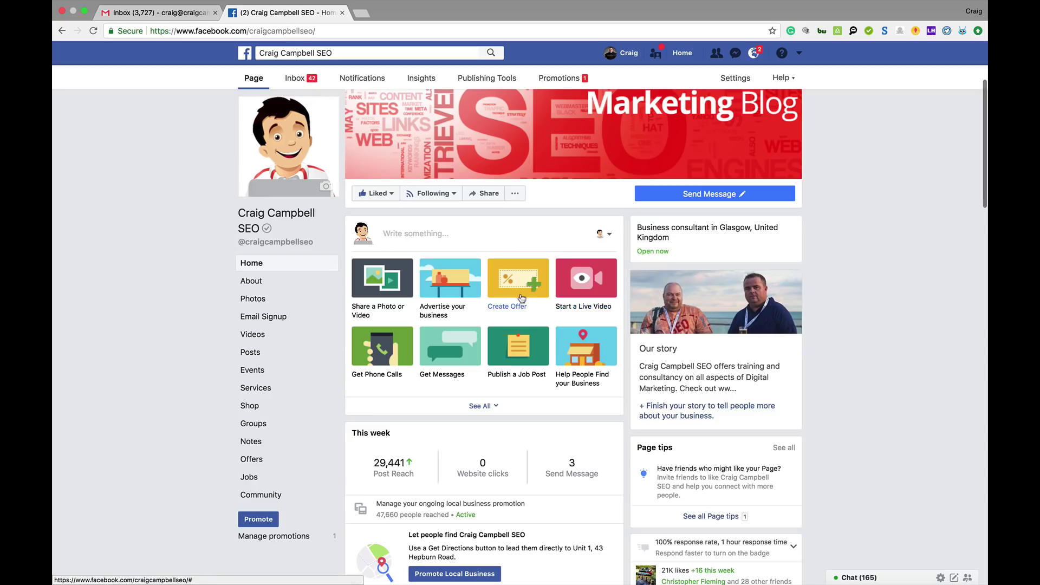
click(447, 296)
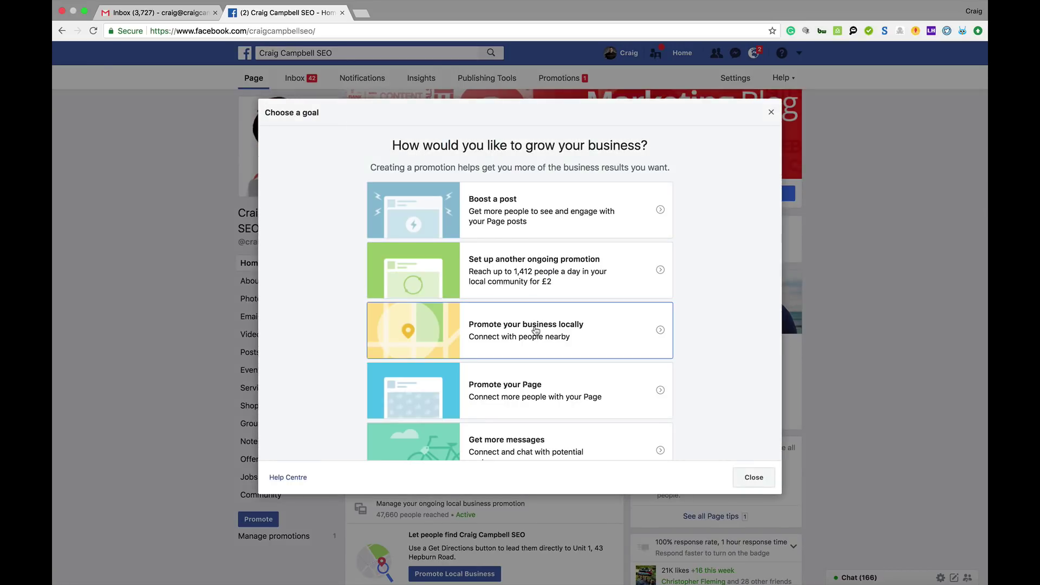
click(563, 332)
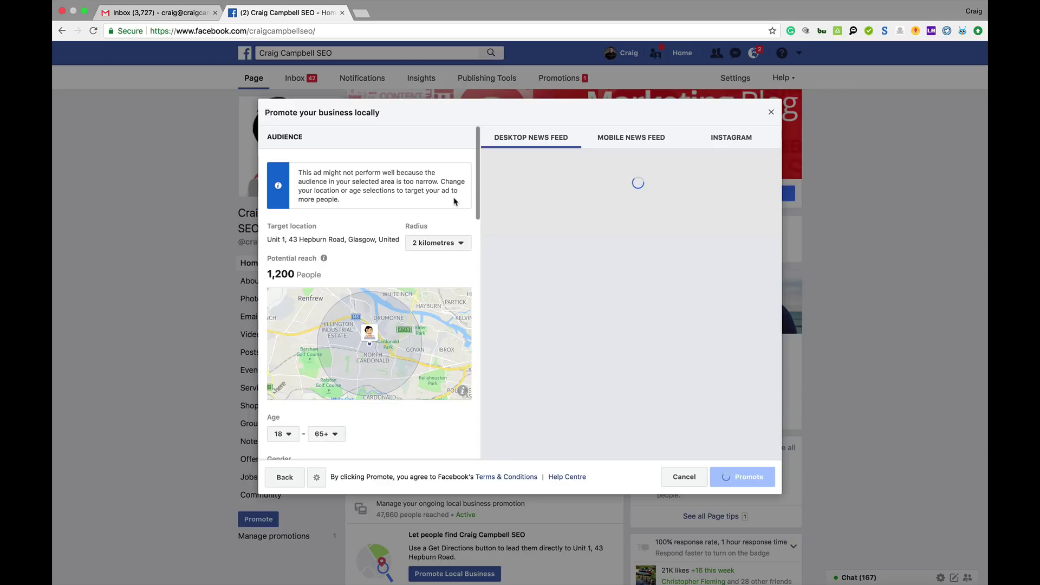
Step: Examine the local promotion's age, gender, interests and Instagram placement settings, its ad creative, and its target location and radius
drag(480, 172, 484, 266)
scroll(484, 265, up, 2)
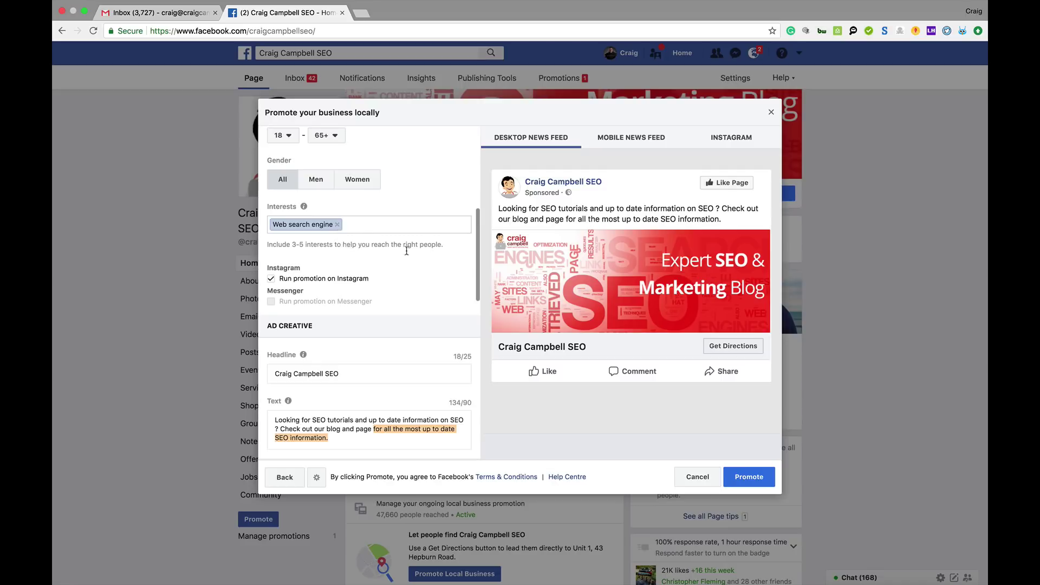
drag(479, 257, 482, 291)
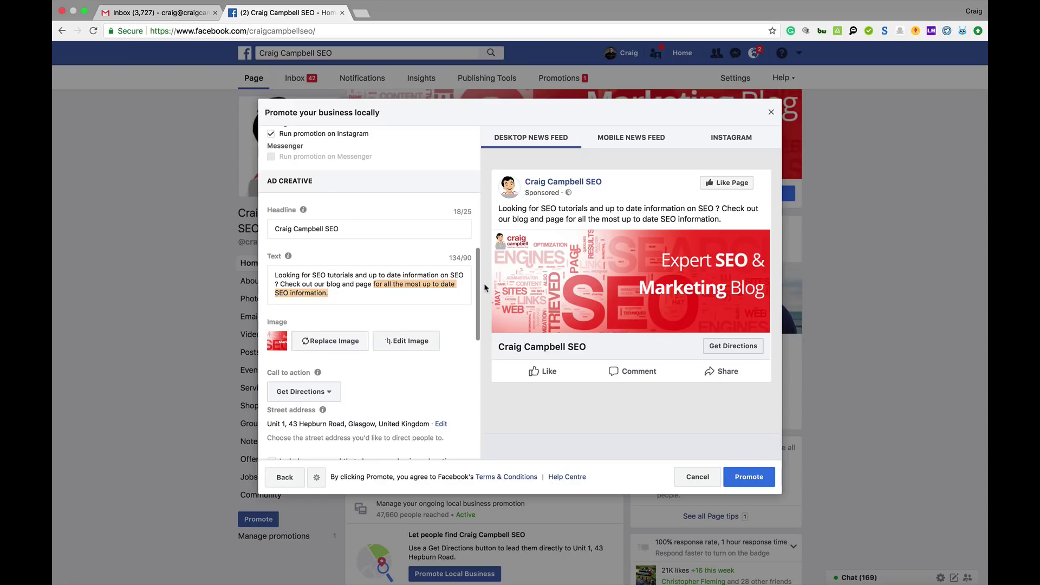
drag(486, 287, 483, 224)
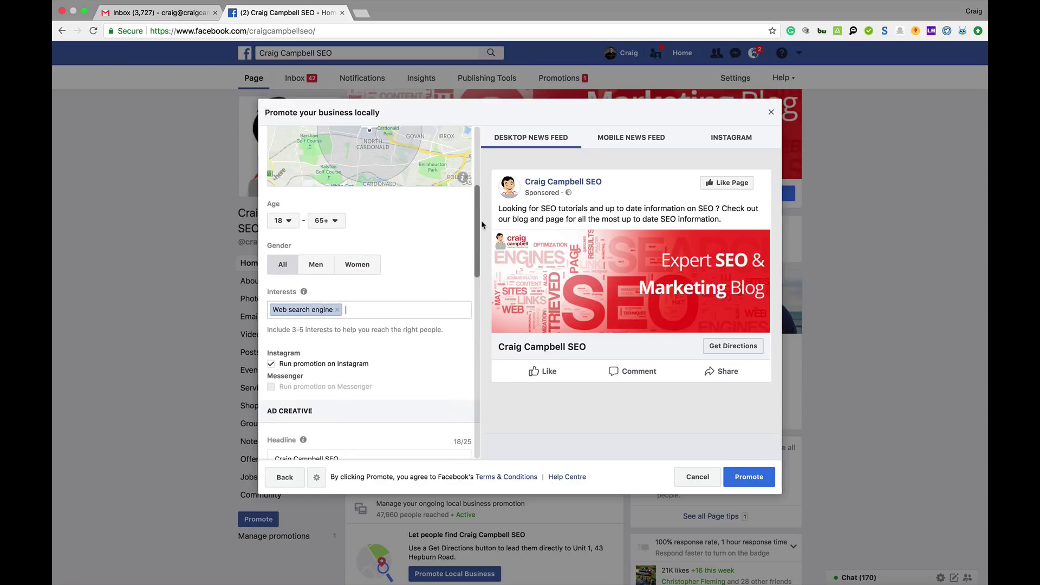
scroll(455, 172, up, 5)
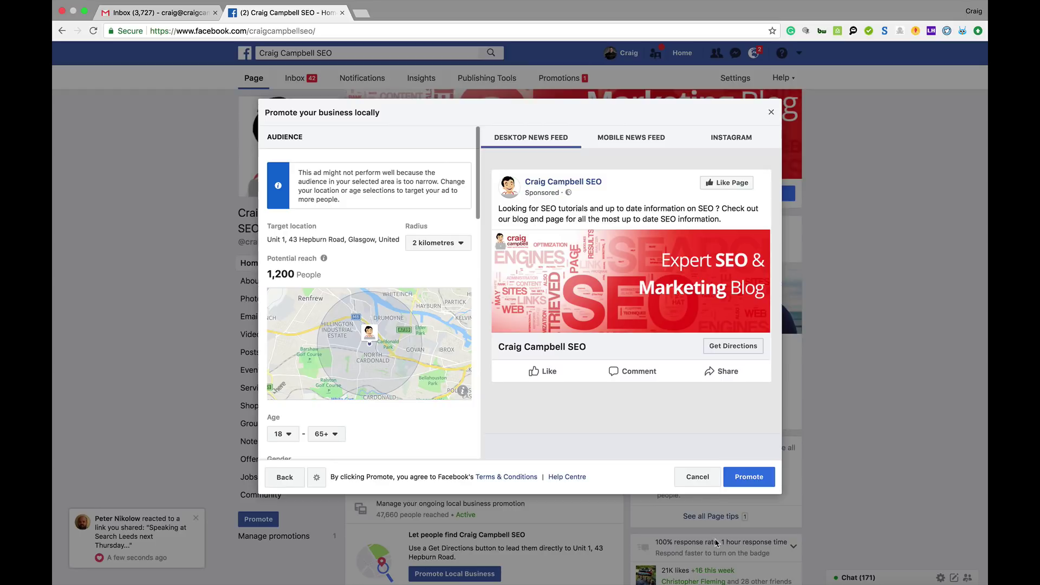
Step: Discard the local promotion and start a new one with the goal Promote your Page
click(707, 477)
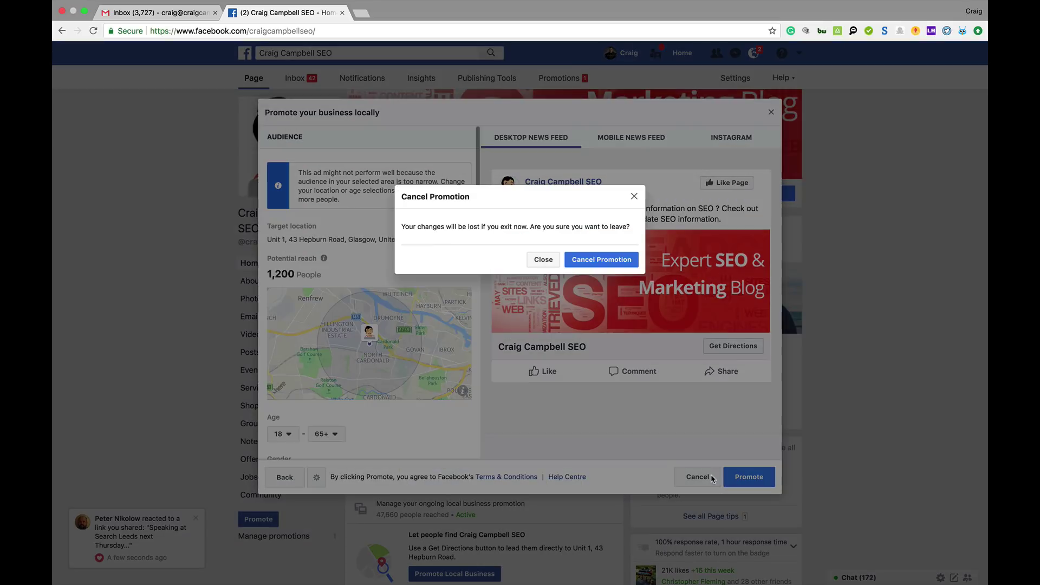
click(590, 259)
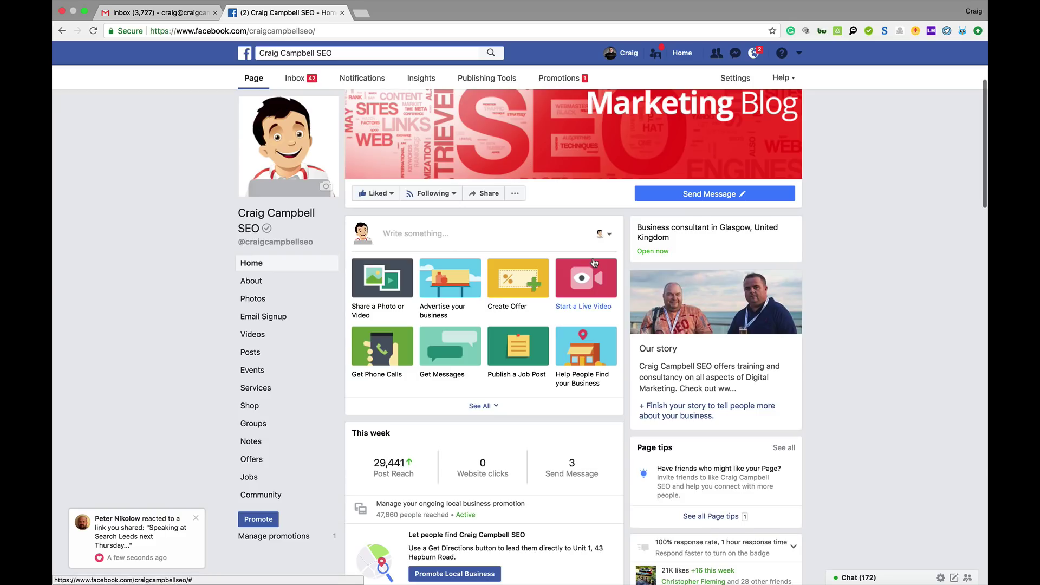
click(451, 277)
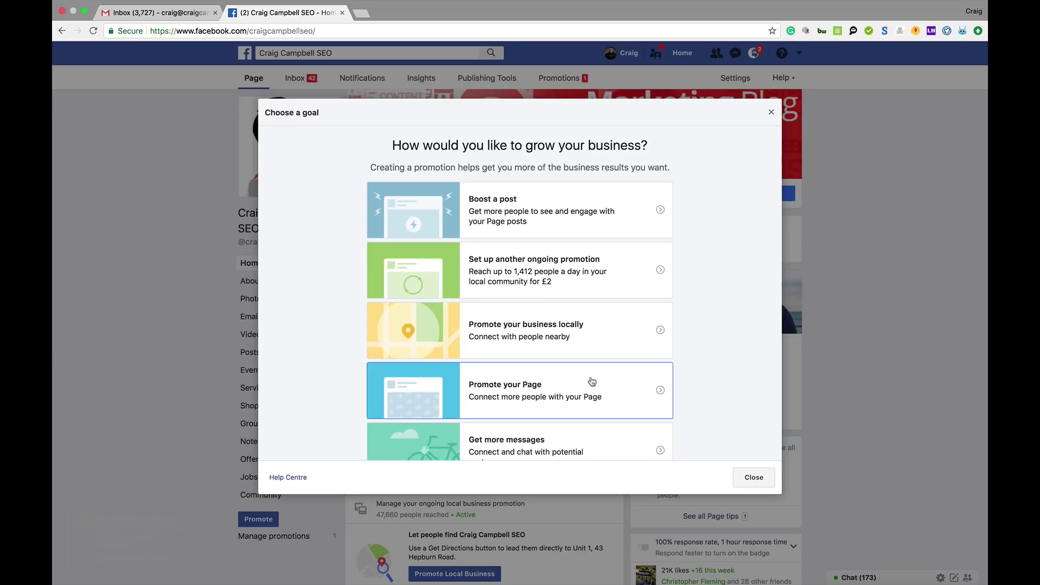
click(593, 382)
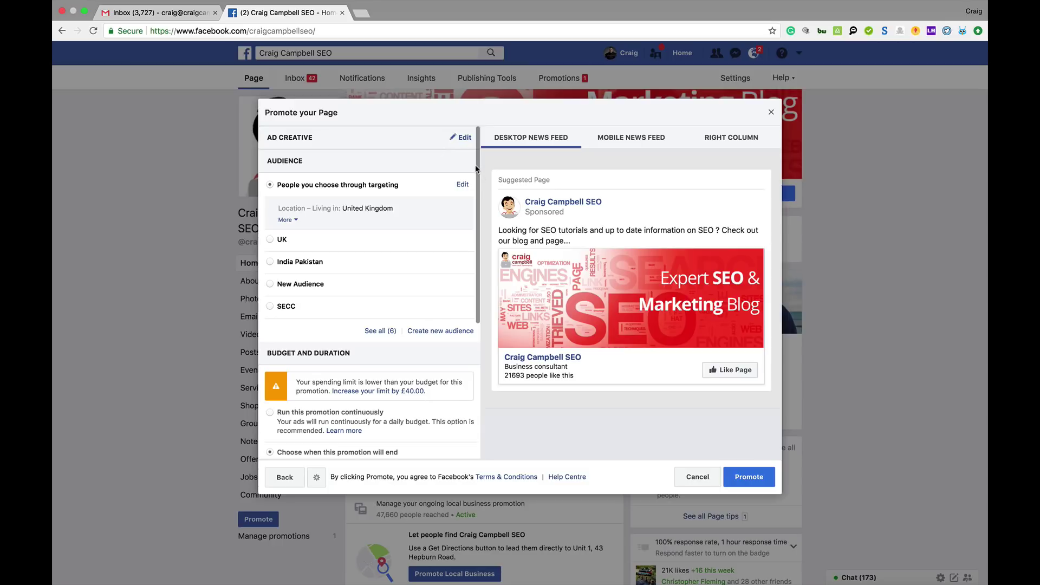
Step: Examine the Page promotion's audience choices, daily budget, duration and payment method
drag(477, 168, 477, 226)
scroll(477, 226, up, 2)
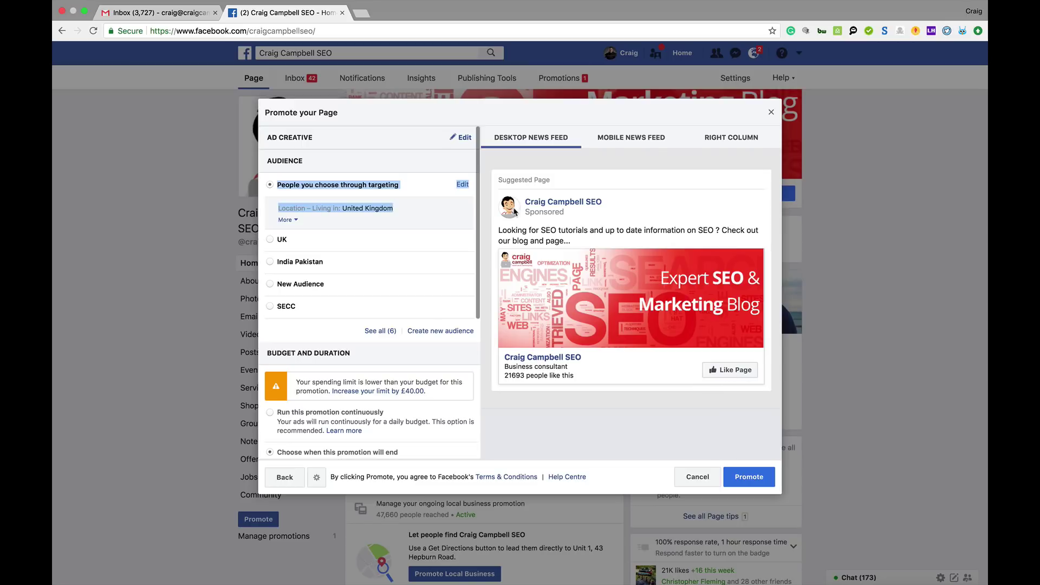
drag(479, 201, 478, 368)
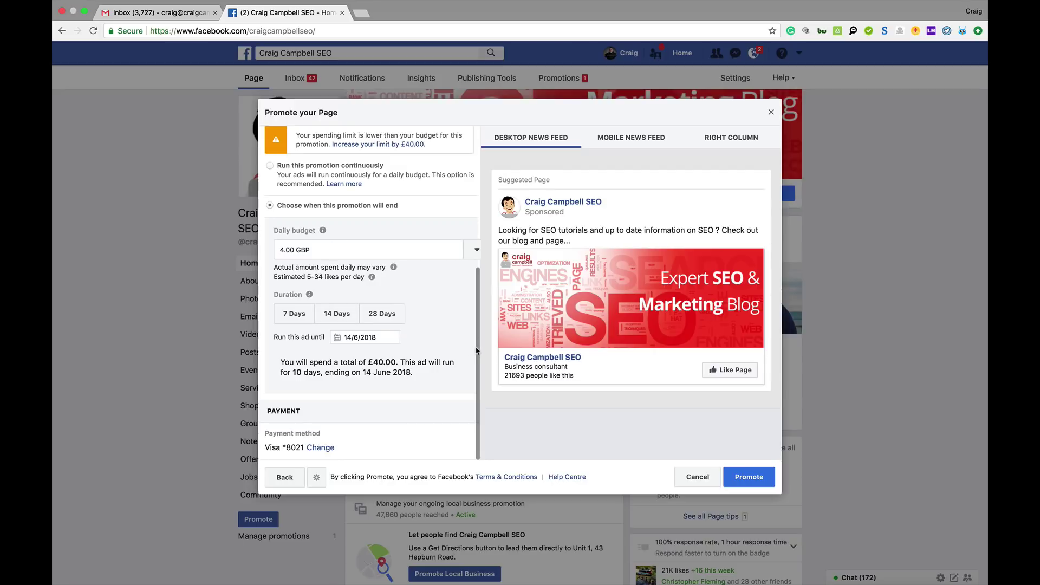
drag(478, 353, 481, 247)
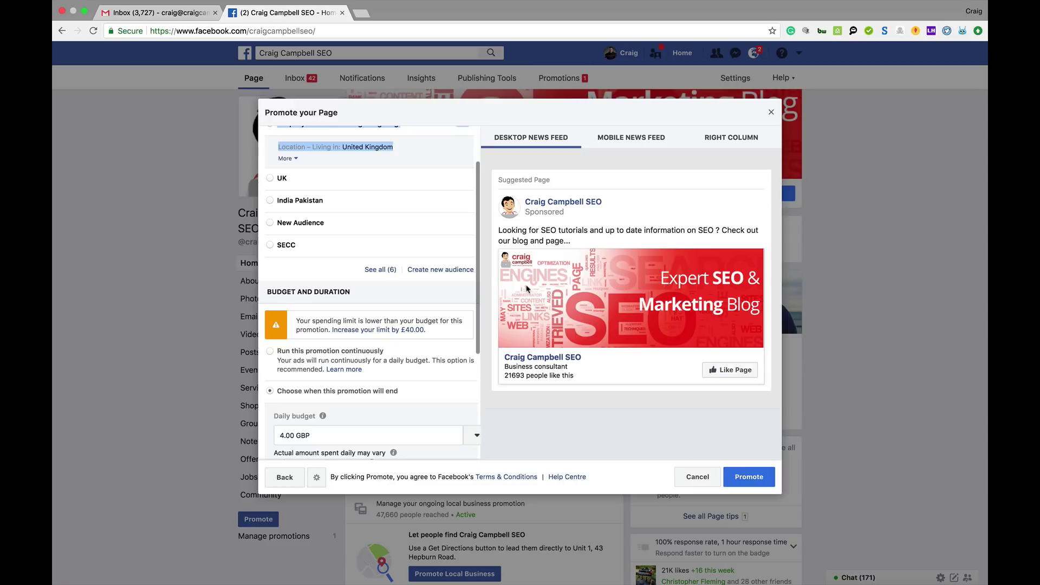
drag(480, 267, 479, 207)
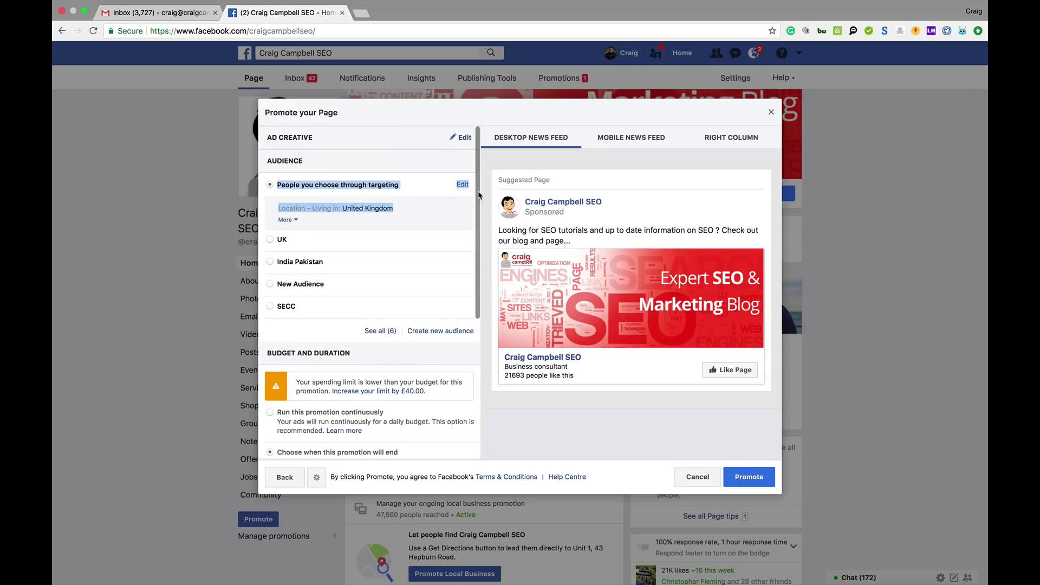
Step: Show the form for creating a new audience and leave it without saving
click(407, 189)
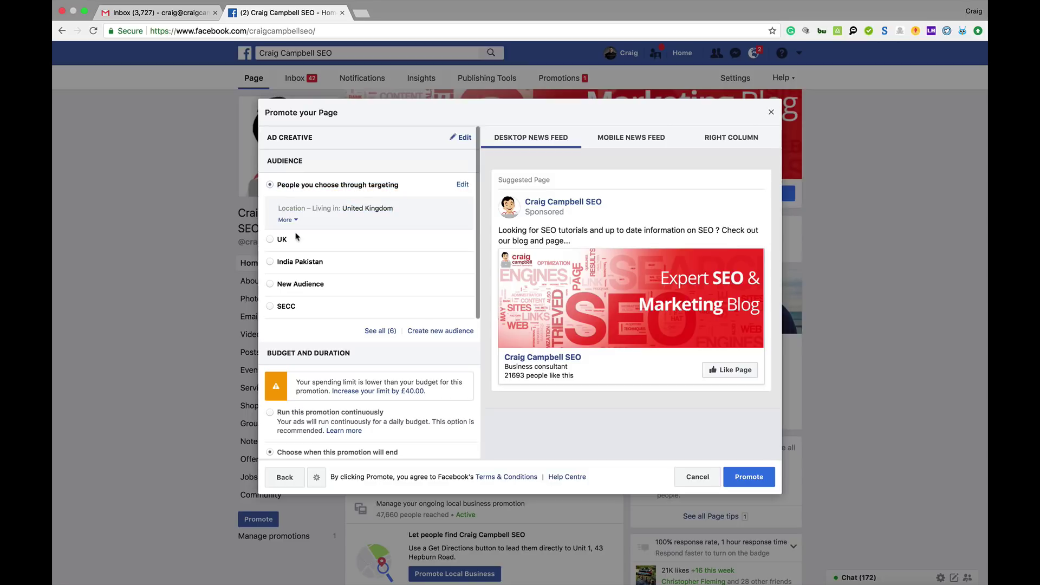
click(445, 332)
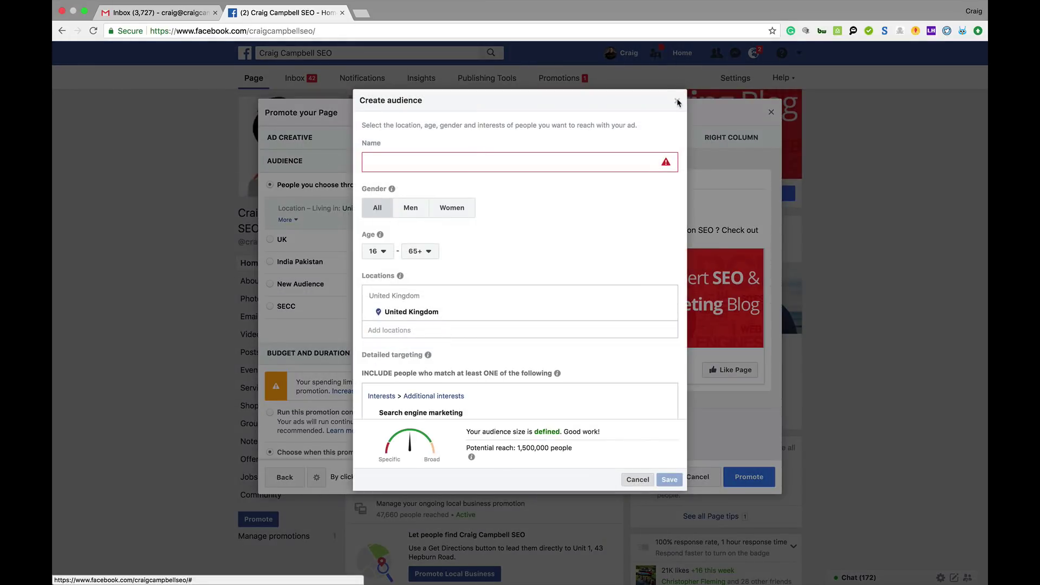
click(637, 481)
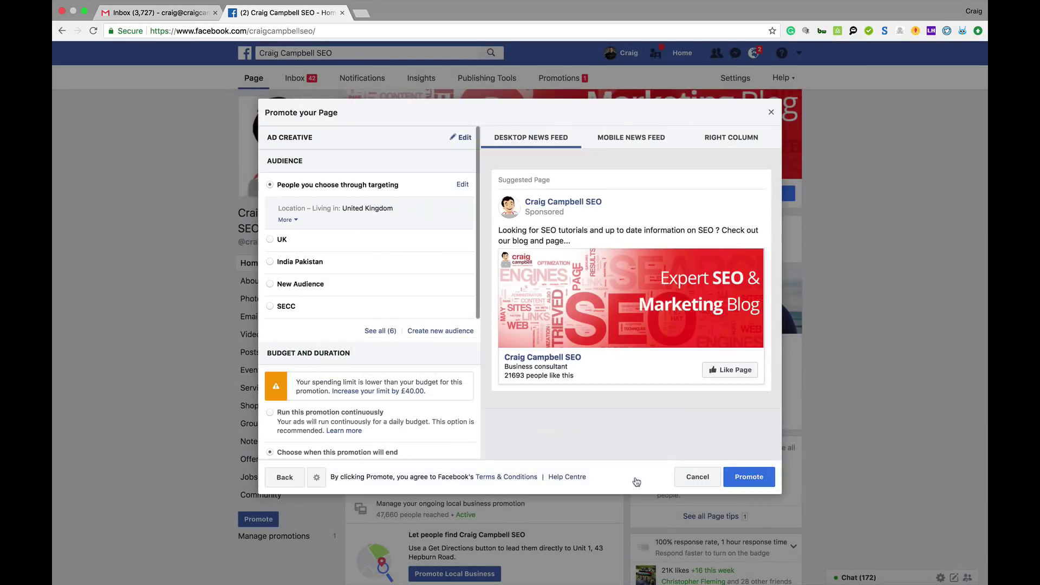
Step: Discard the Page promotion and start a new one with the goal Get more messages
click(697, 478)
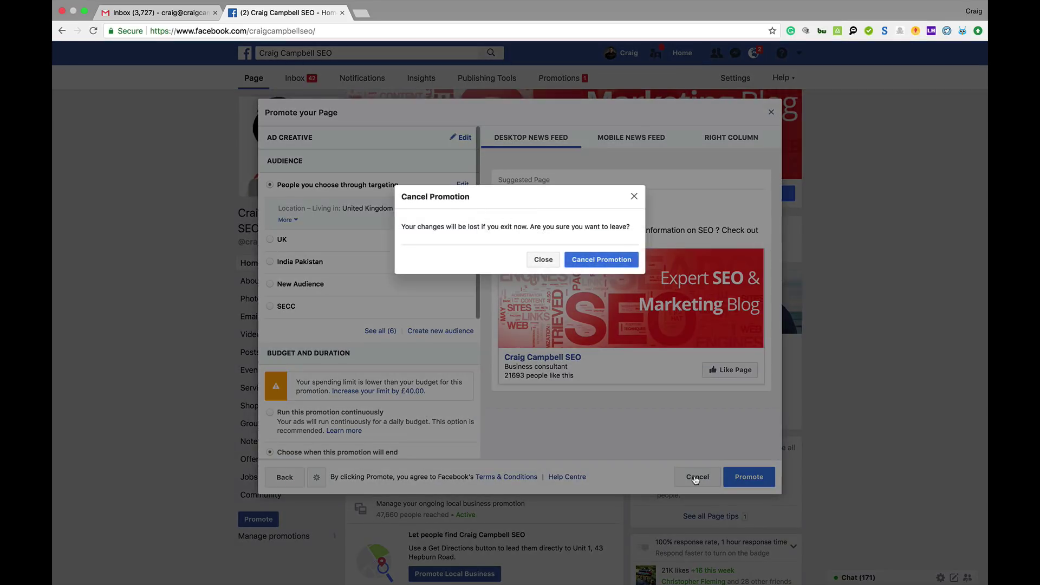
click(594, 259)
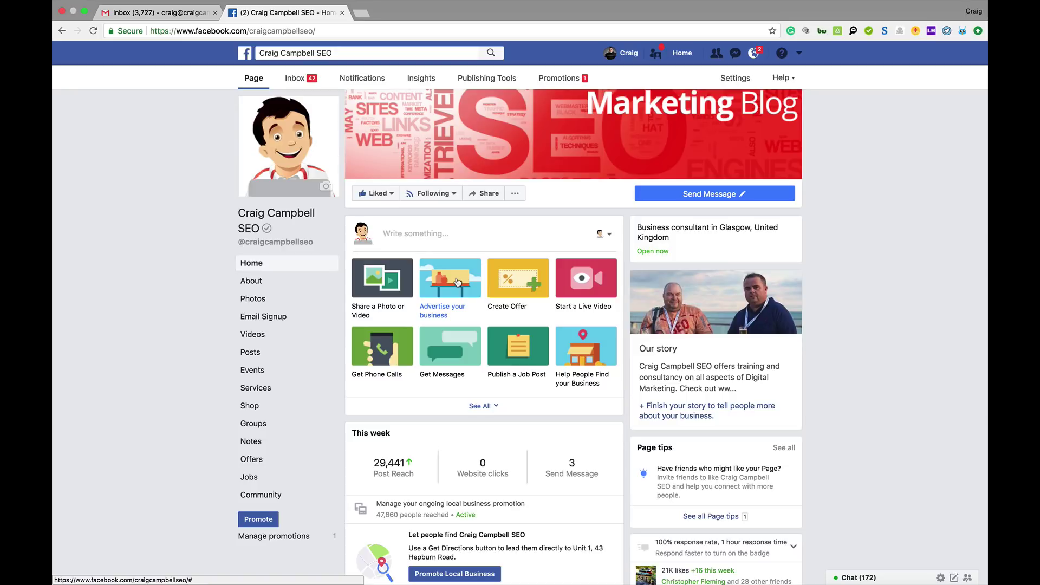
click(450, 310)
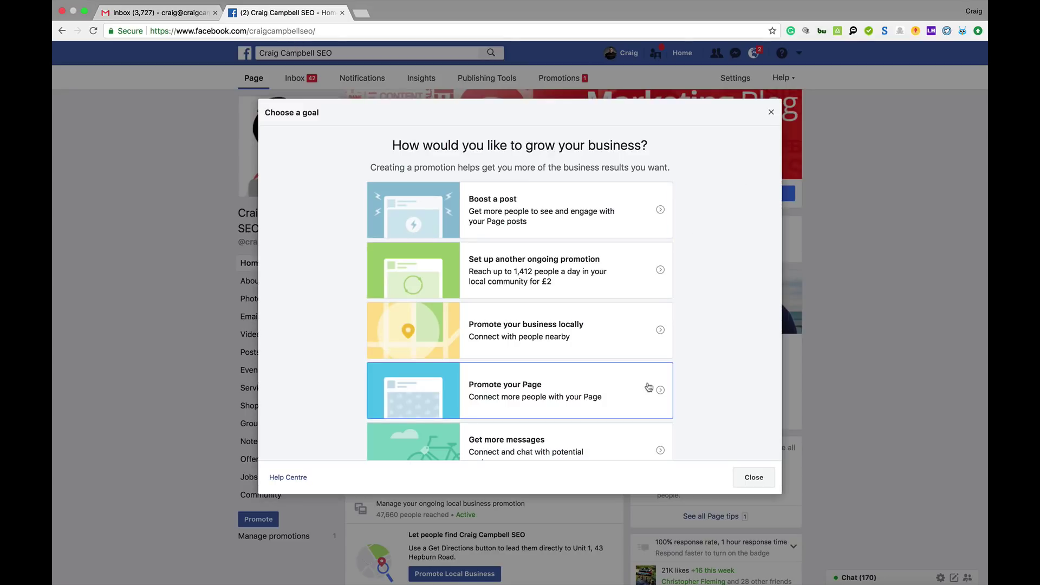
click(611, 437)
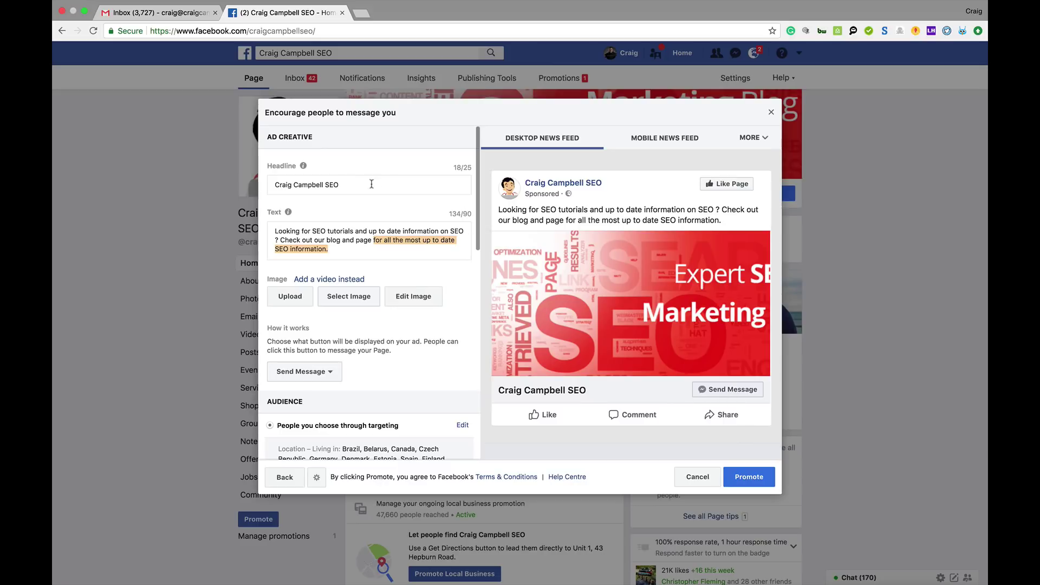
Step: Look over the message ad's headline and text fields and its available button options, keeping Send Message
click(349, 183)
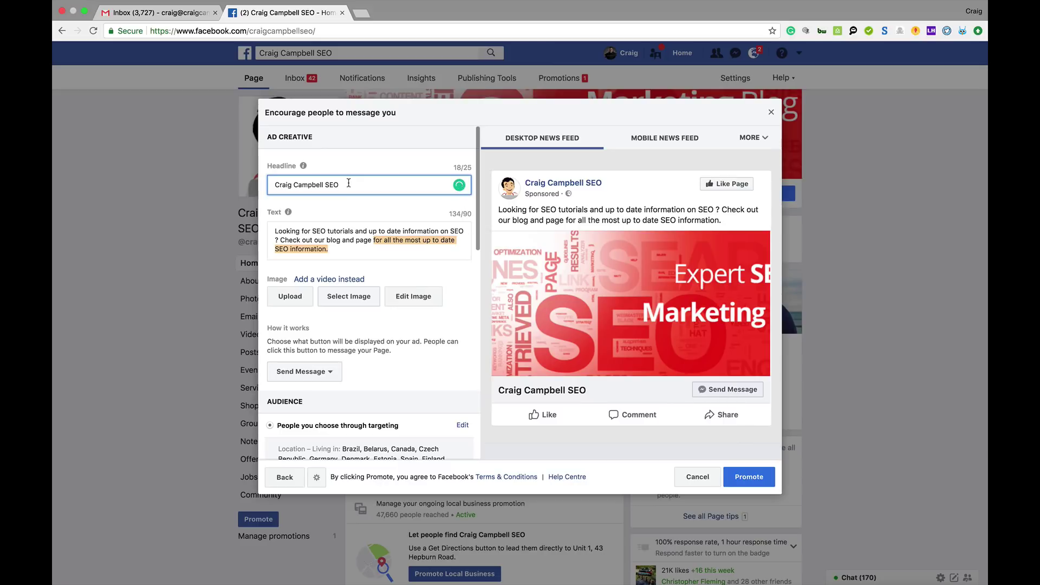
click(343, 249)
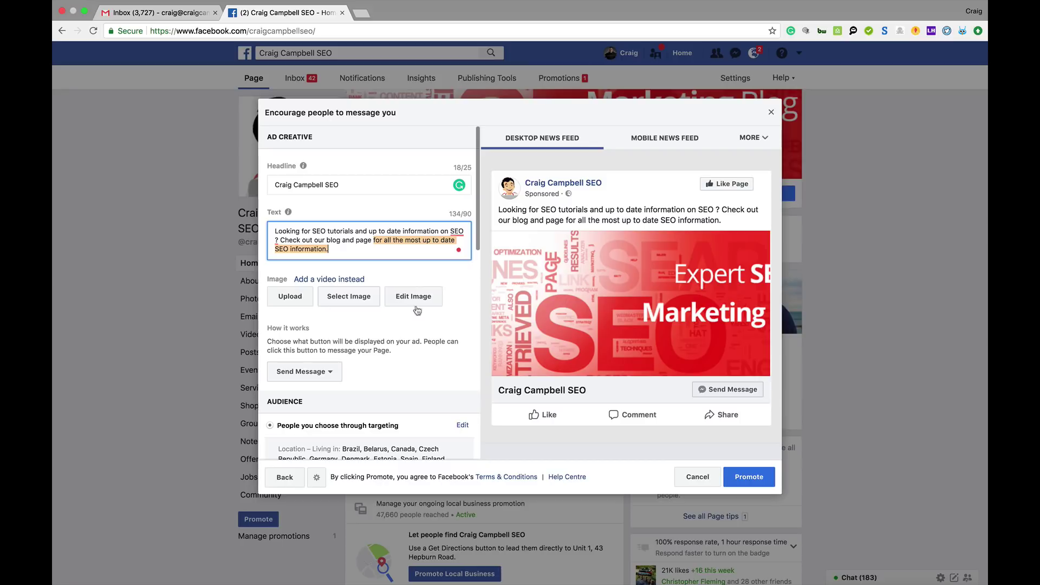
click(323, 379)
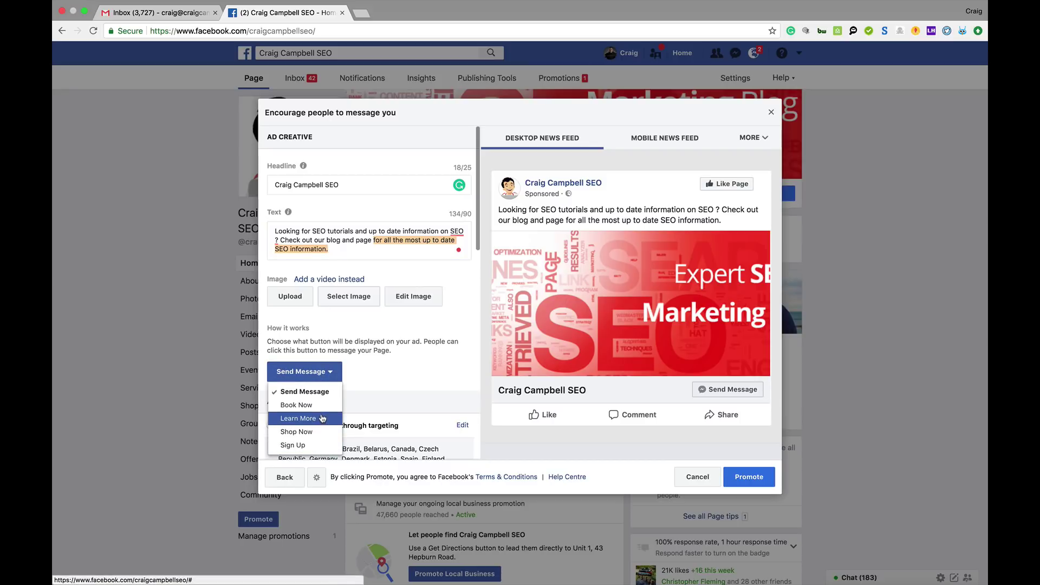
click(479, 196)
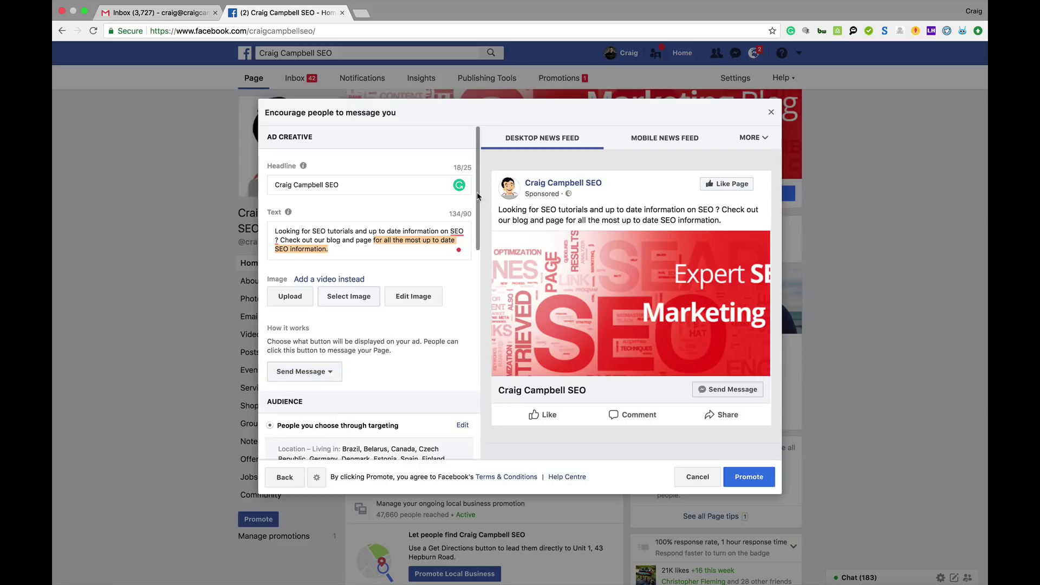
Step: Examine the message promotion's audience, daily budget and duration, then discard the promotion
drag(479, 196, 480, 251)
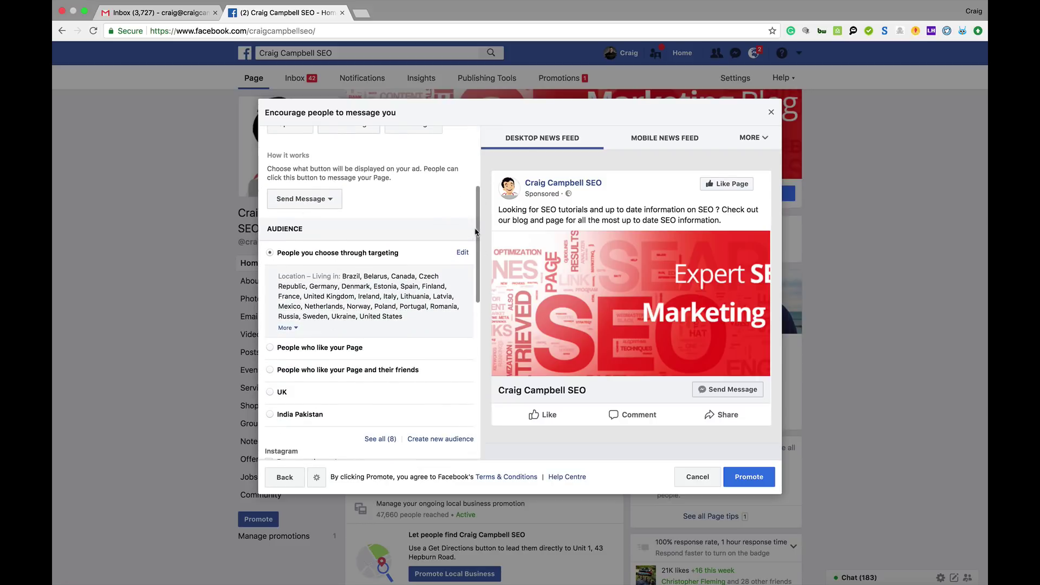
drag(477, 232, 484, 394)
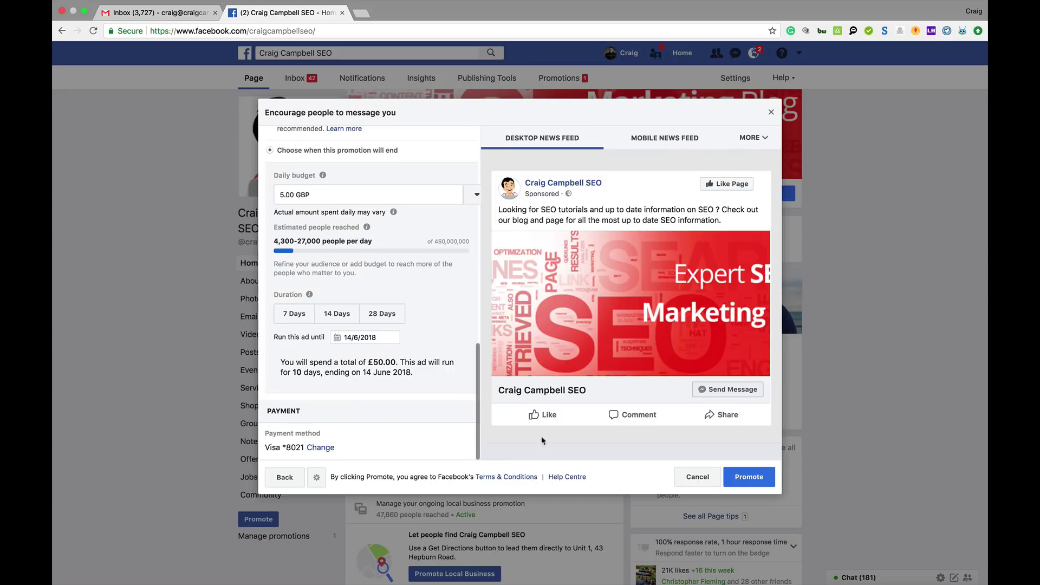
click(699, 478)
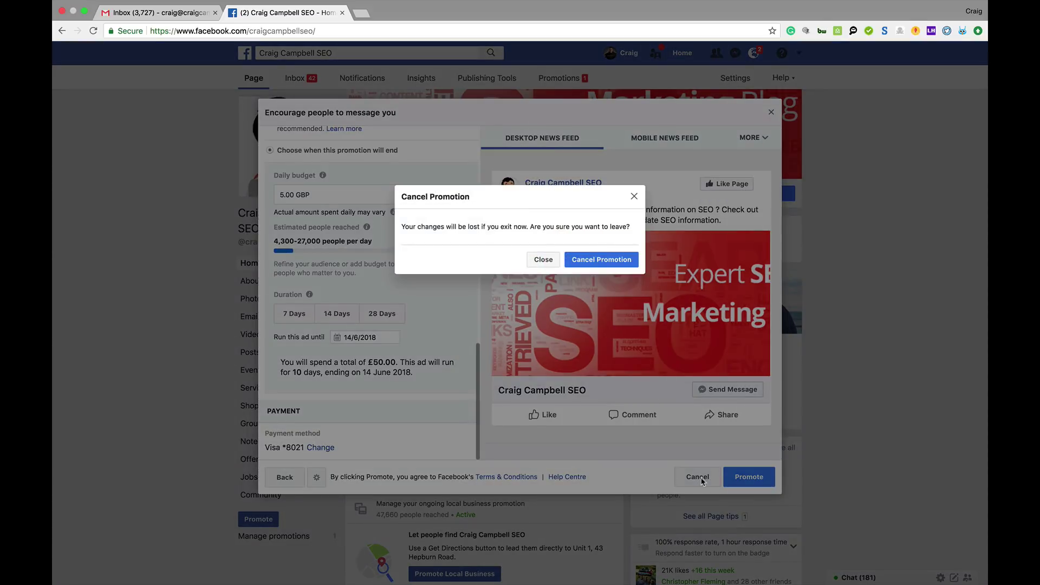
click(600, 263)
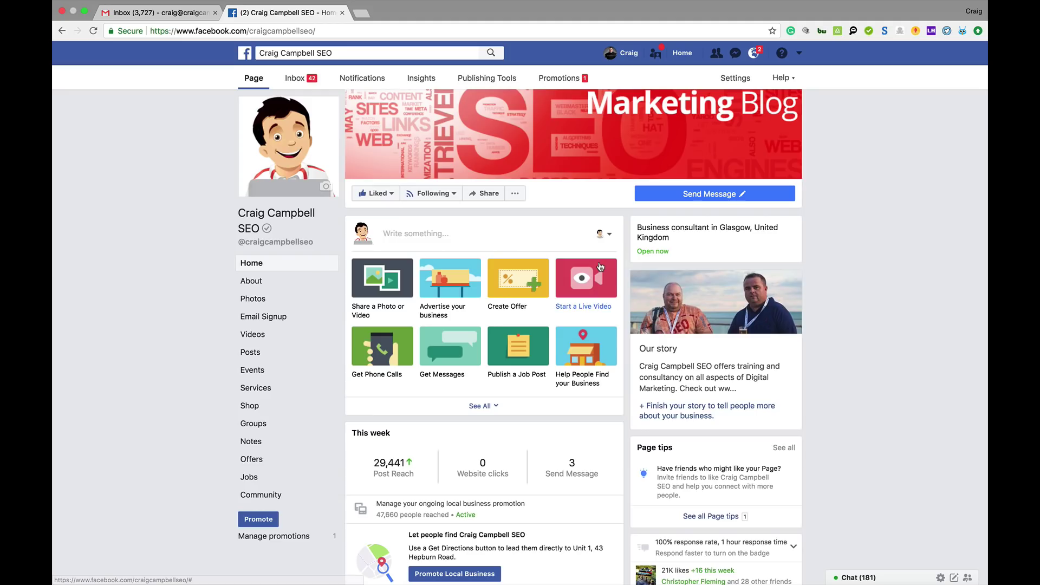
Step: Start a new business promotion with the goal Get more website visitors
click(456, 304)
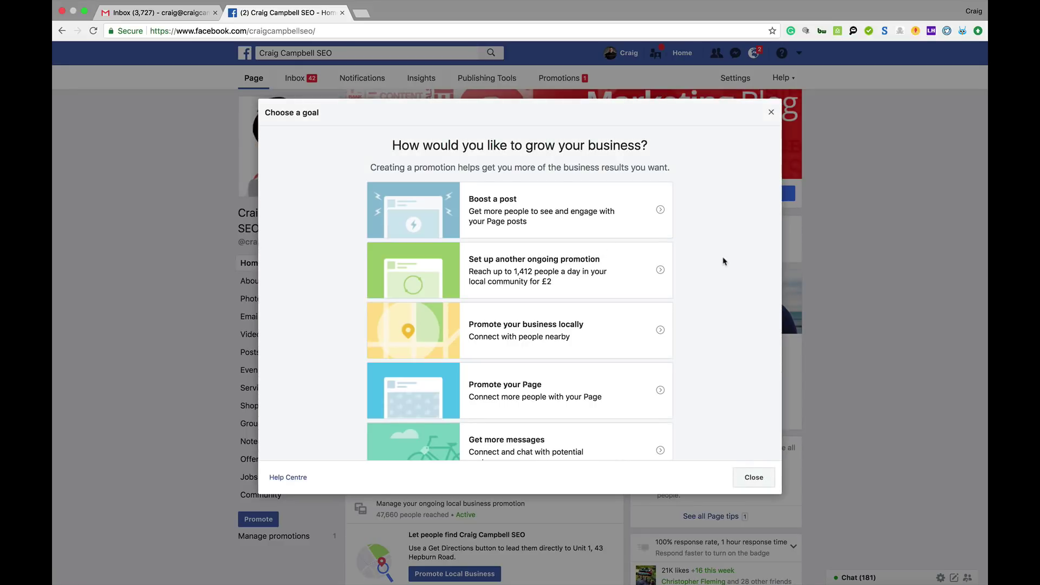
drag(724, 260, 713, 460)
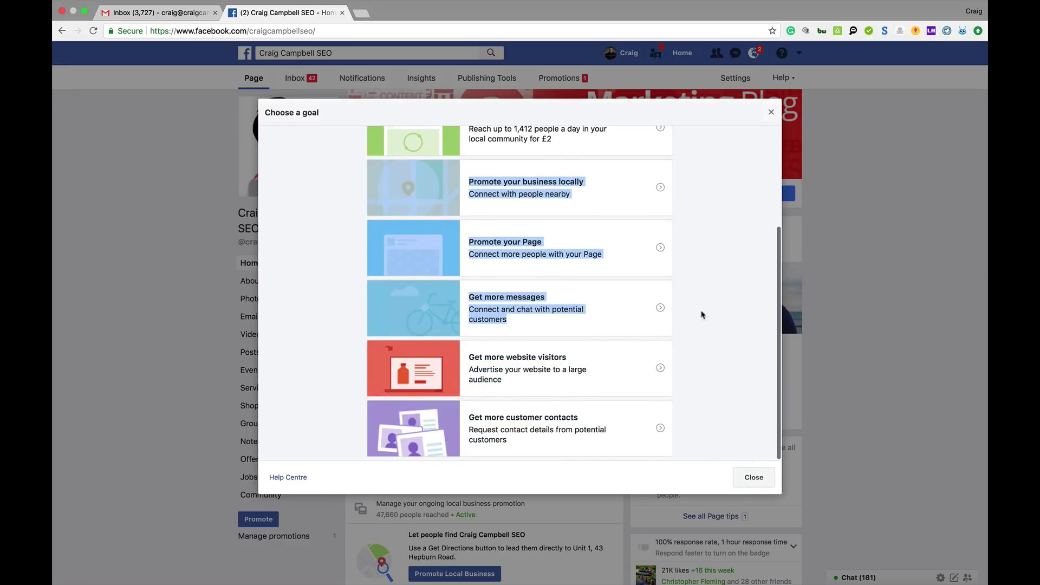
click(577, 365)
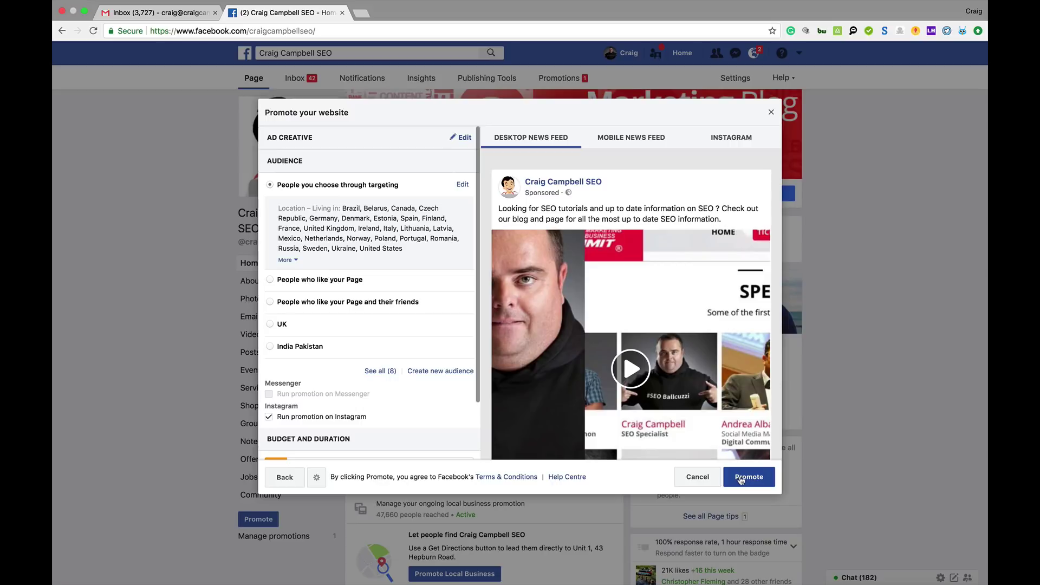
Step: Preview the website ad in the mobile news feed and examine its audience, budget and duration settings
click(641, 138)
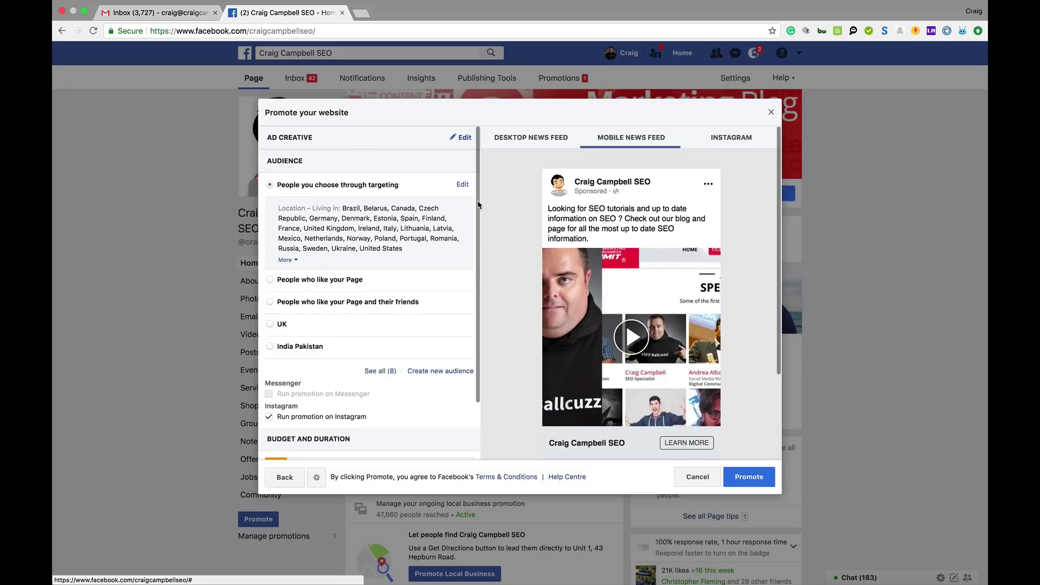
drag(482, 204, 481, 291)
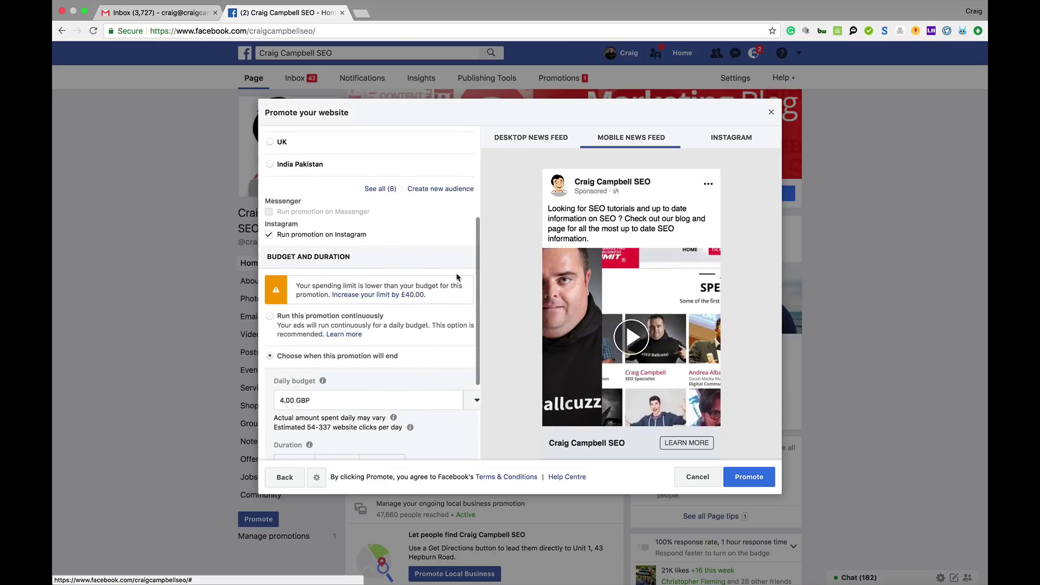
drag(477, 267, 470, 194)
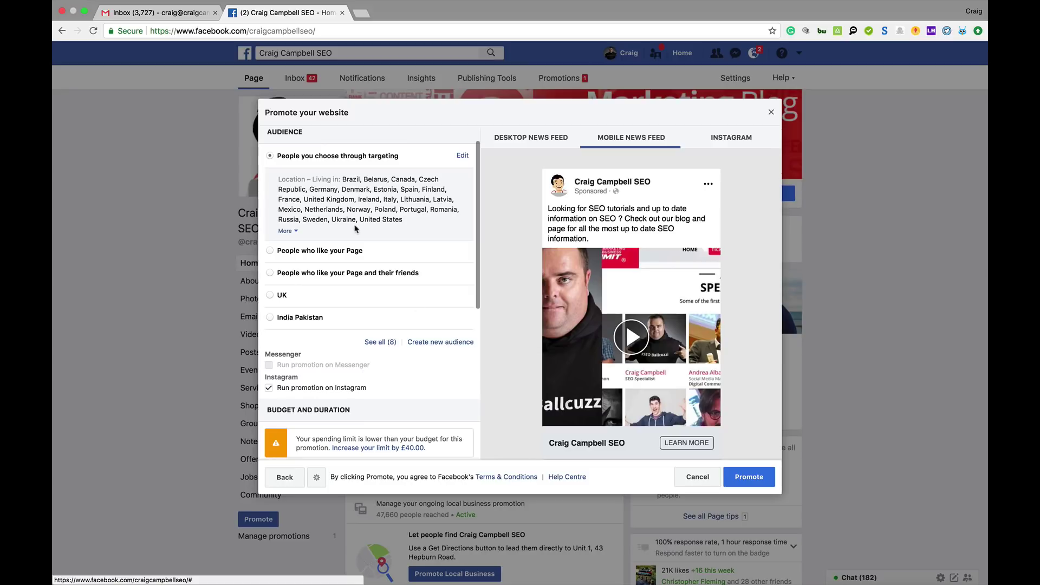
scroll(474, 174, up, 1)
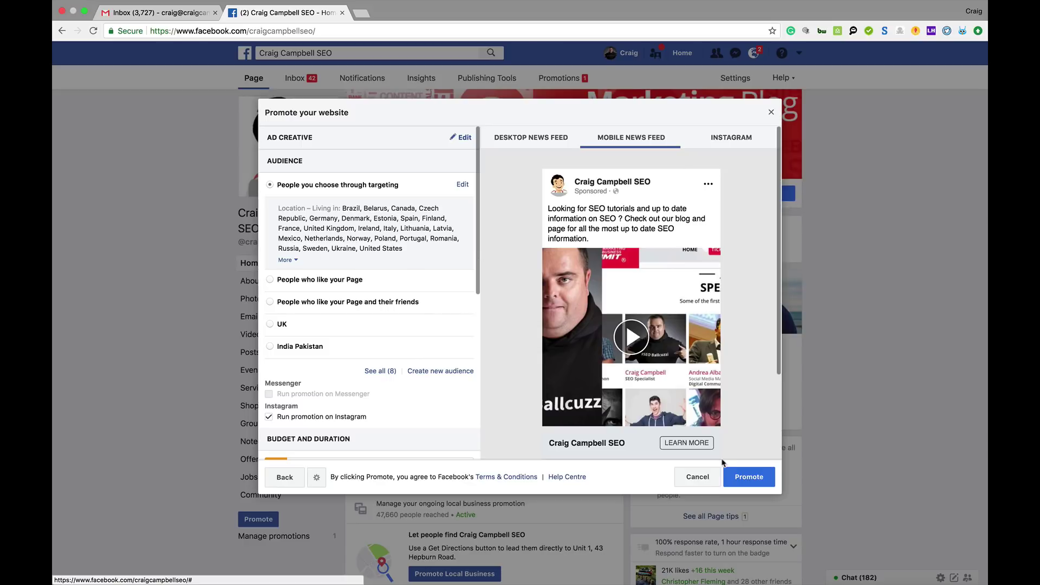
Step: Discard the website promotion and start a new one with the goal Get more customer contacts
click(704, 478)
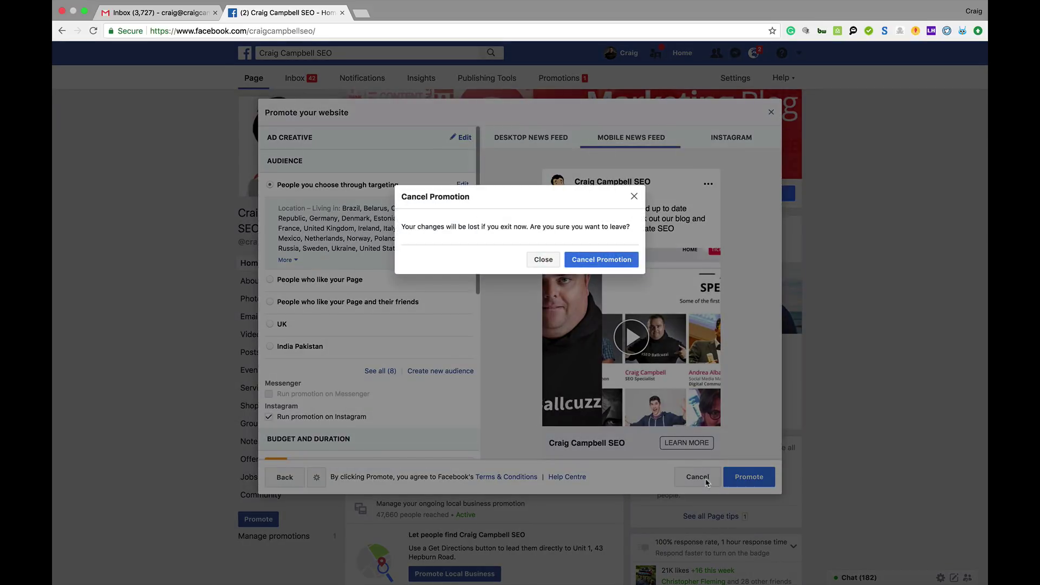
click(602, 260)
click(458, 280)
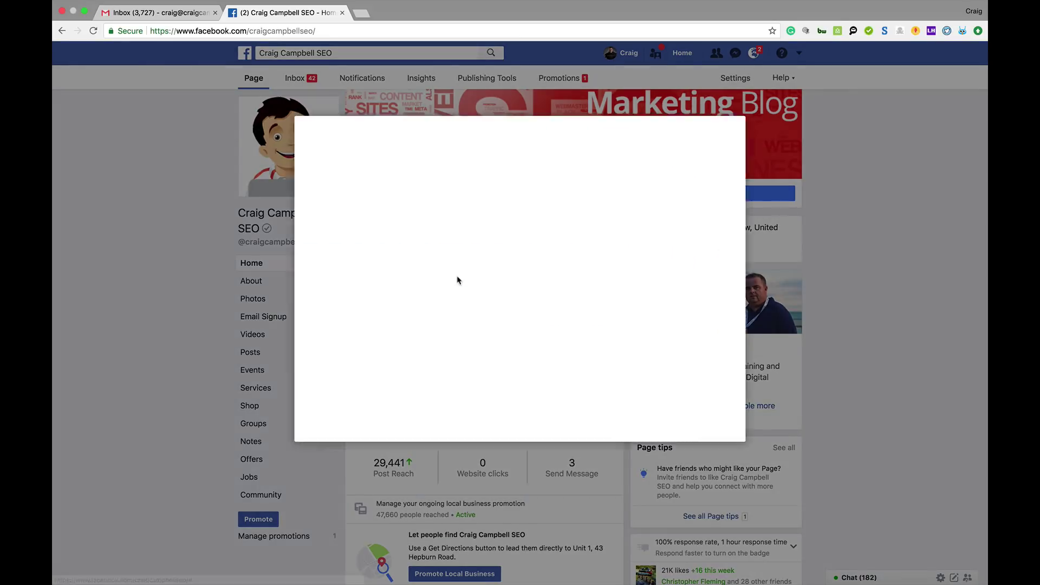
drag(712, 241, 671, 309)
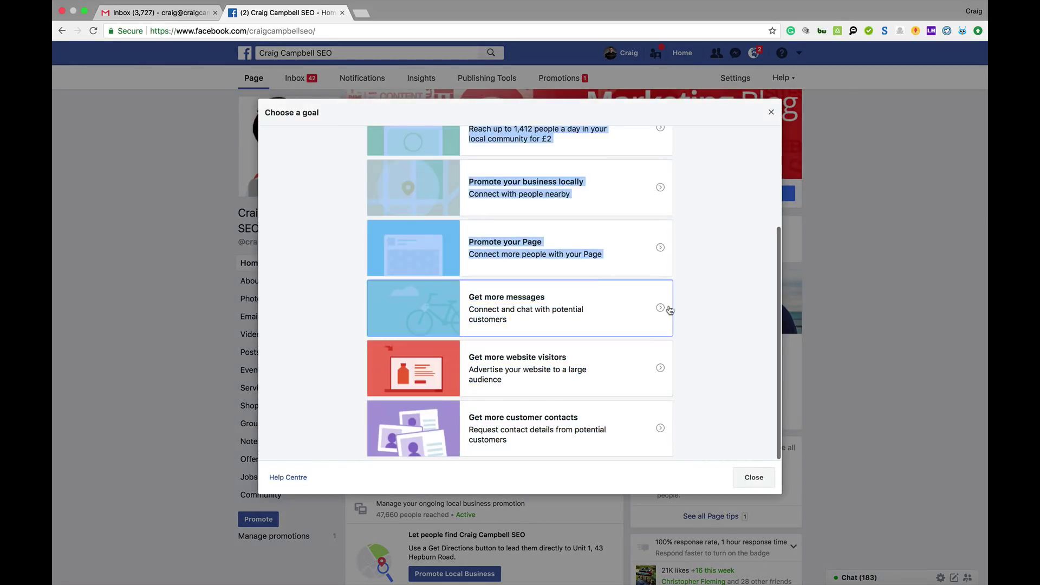
click(595, 437)
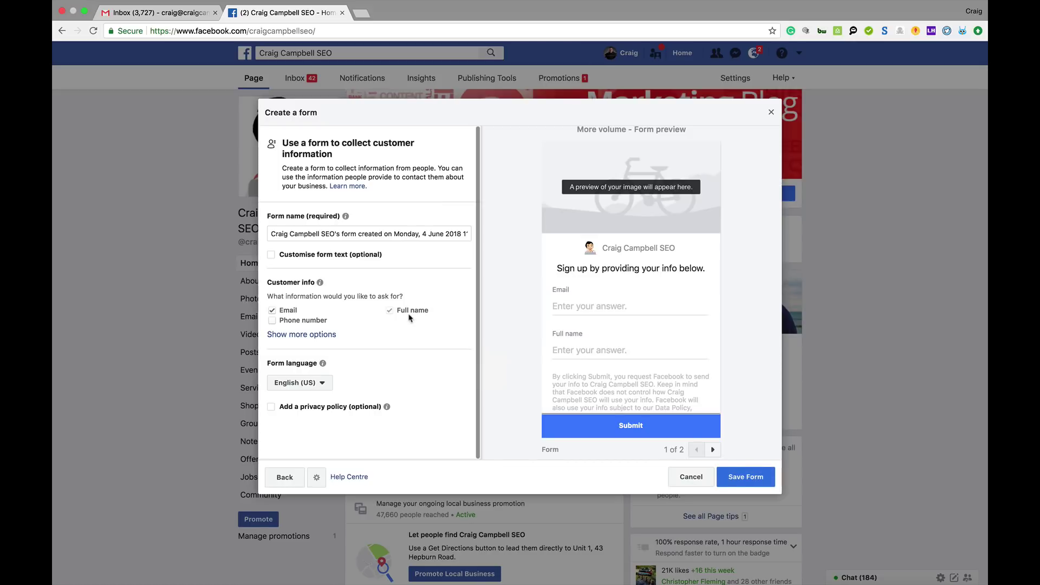
Step: Add Phone number to the customer info requested by the form and enable customised form text
click(273, 322)
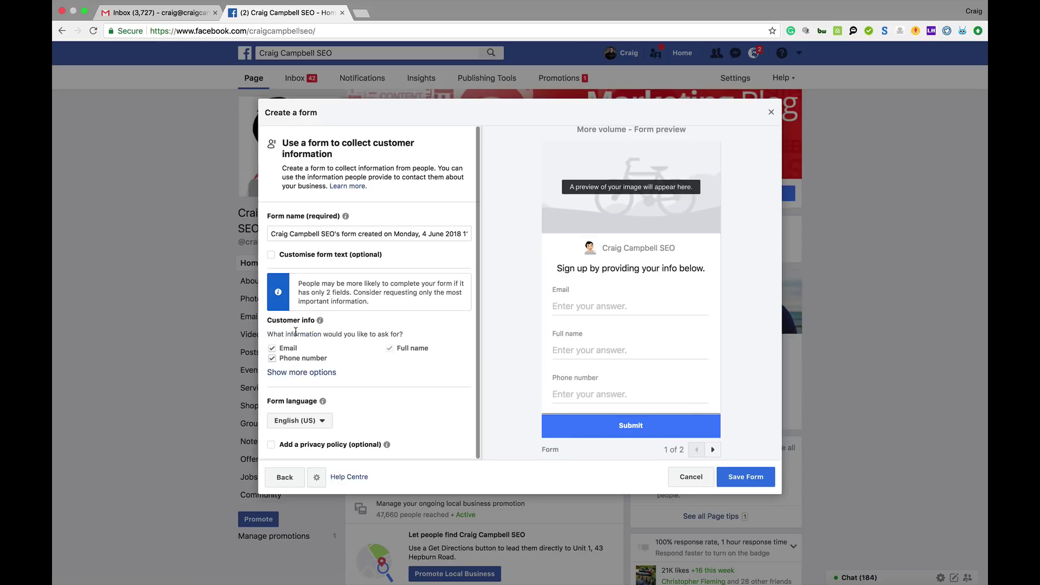
drag(272, 234, 458, 256)
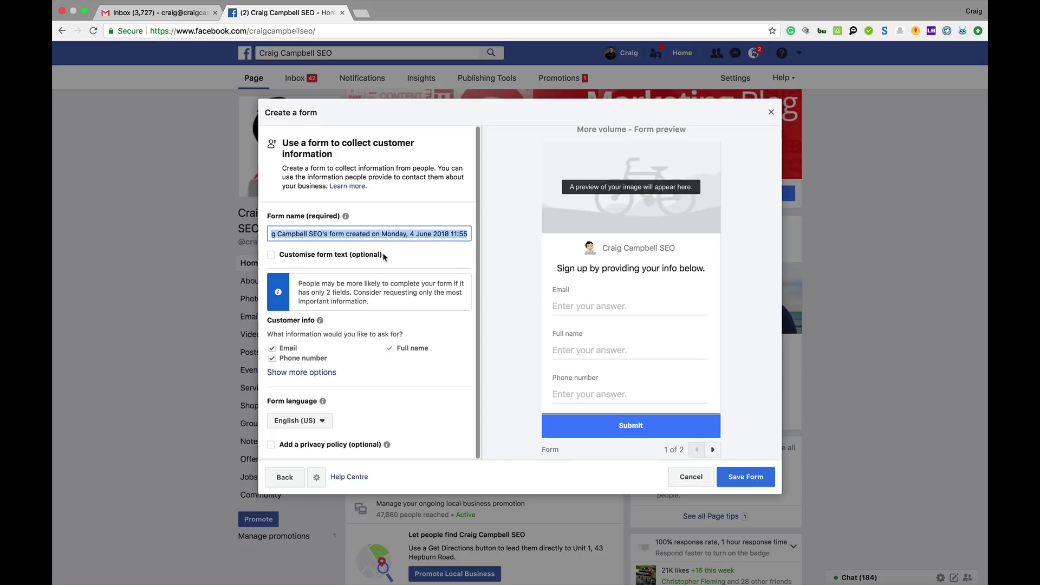
click(294, 255)
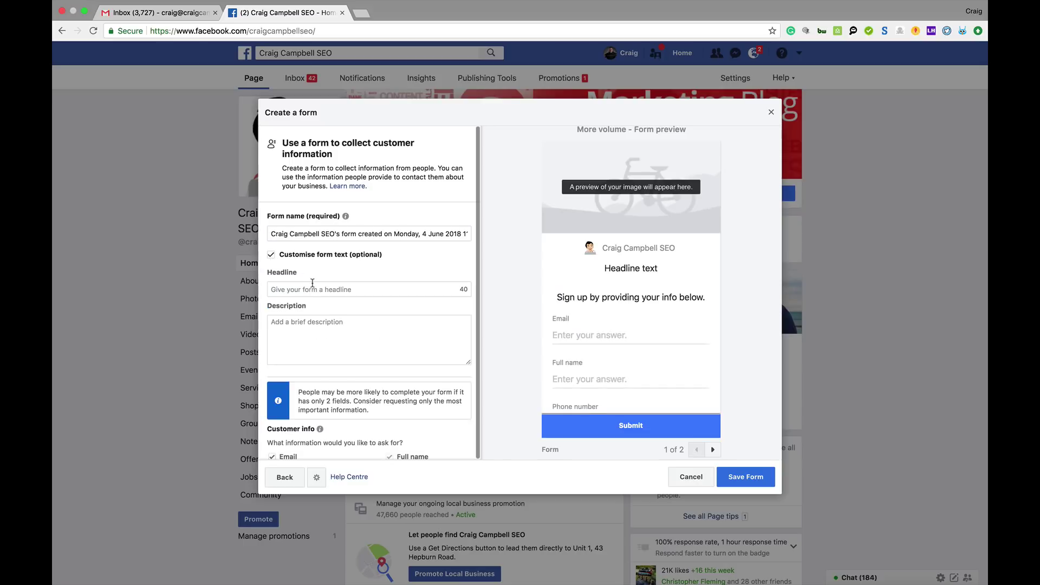
click(352, 292)
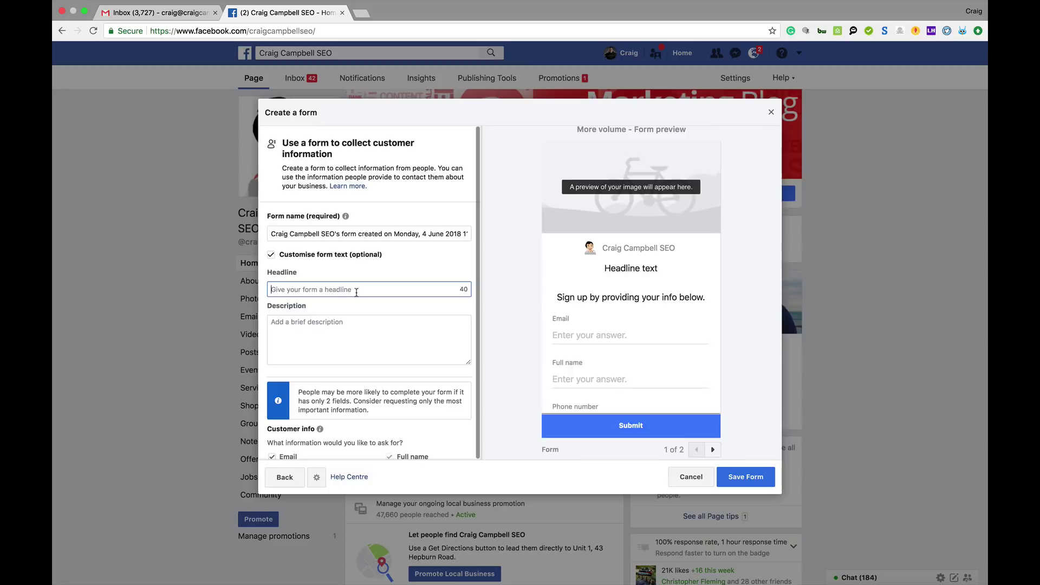
Step: Look over the available form languages, keeping English (US)
scroll(480, 251, down, 4)
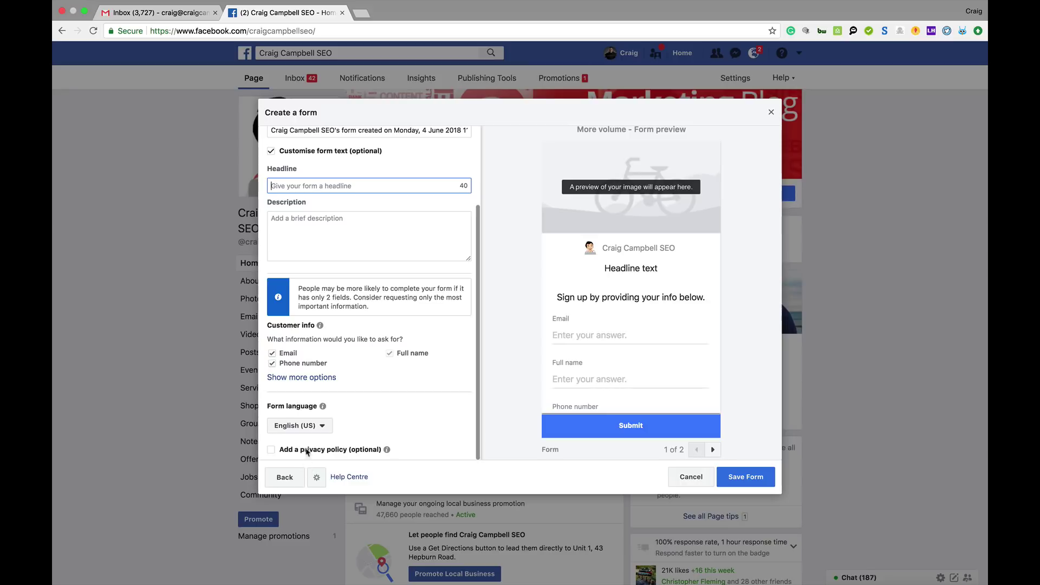
click(322, 428)
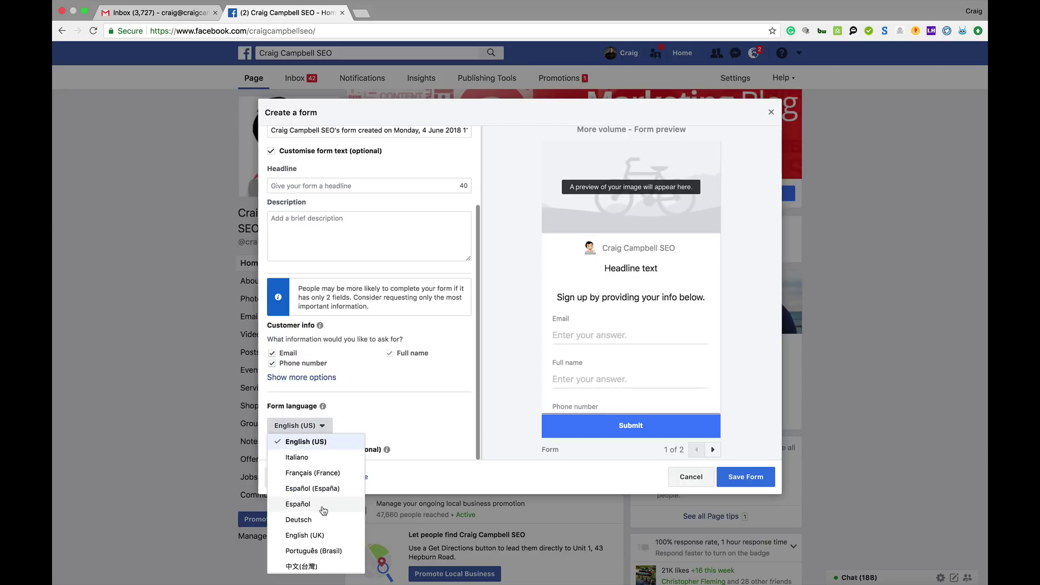
click(469, 356)
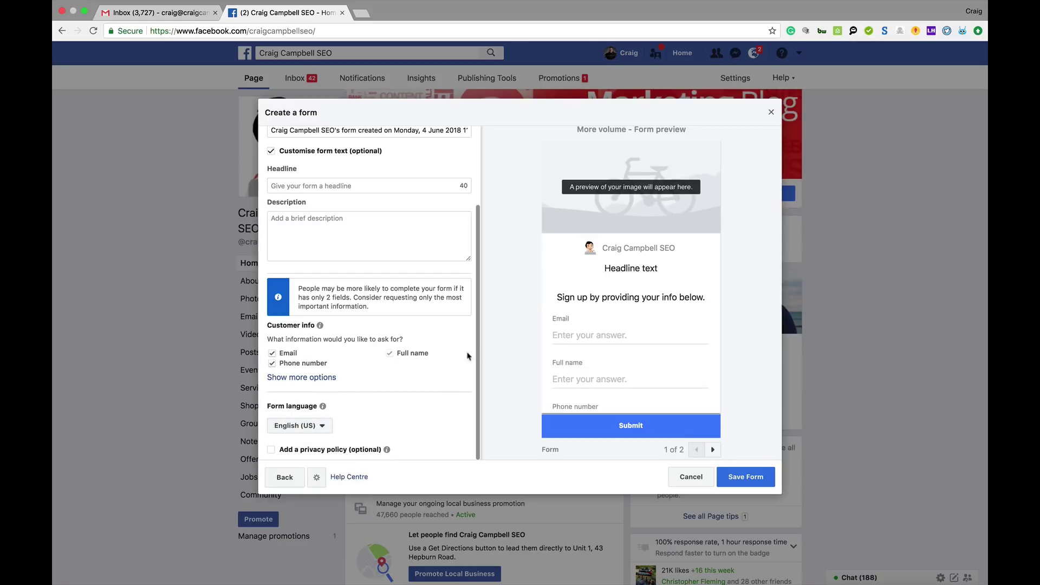
Step: Enable the form's optional privacy policy, look over its link fields and discard the customer contacts promotion
click(272, 451)
drag(478, 282, 479, 357)
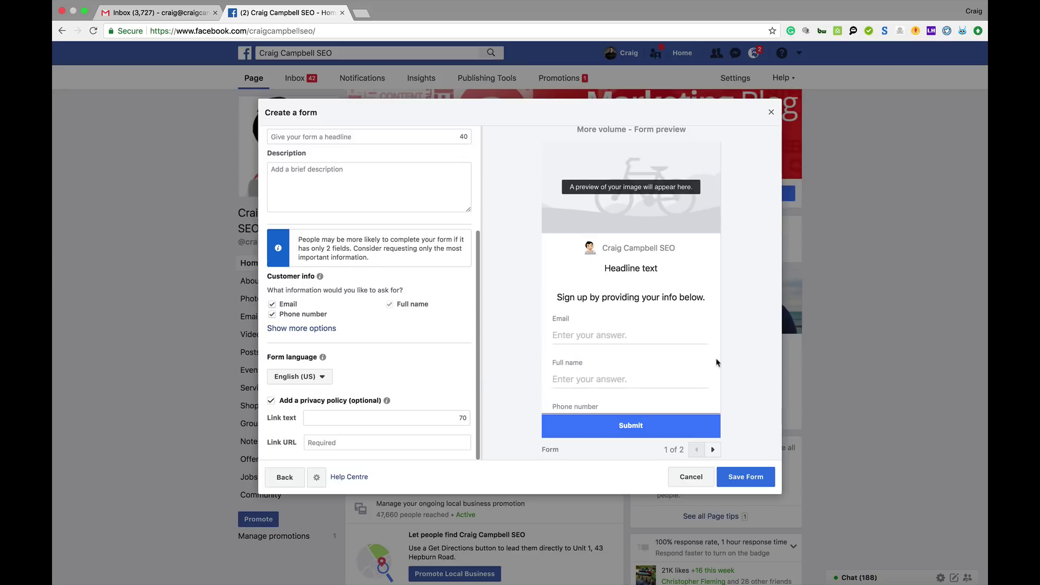
drag(477, 367, 479, 243)
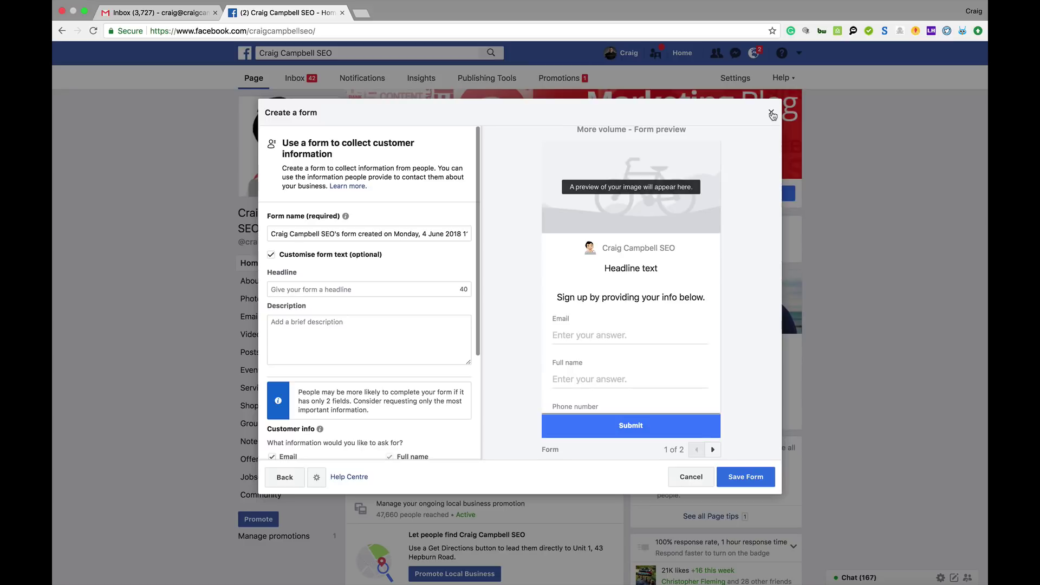
click(695, 477)
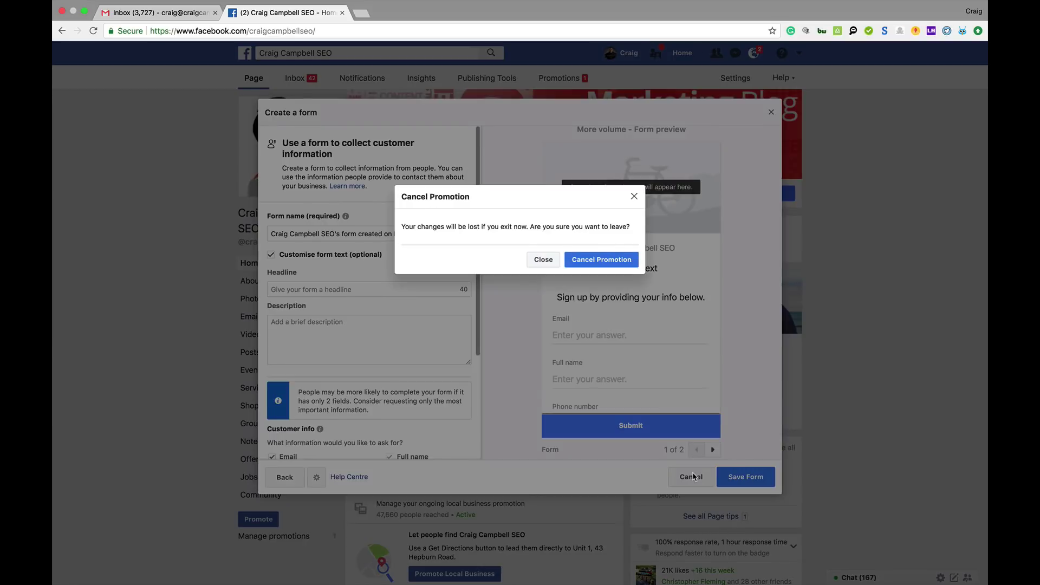
click(616, 264)
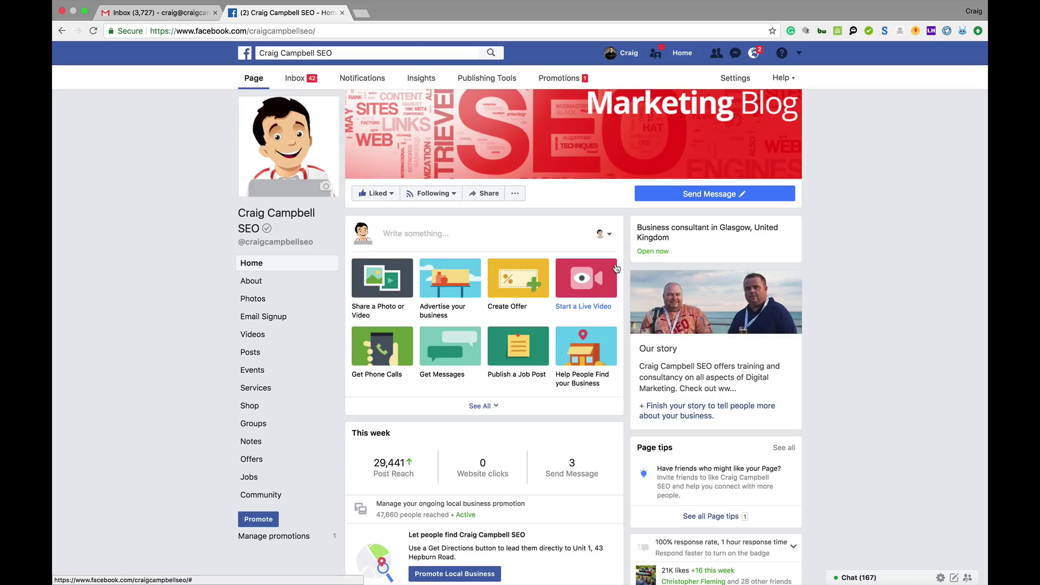
Step: Look through the full list of promotion goals for the business and close it without choosing one
click(443, 314)
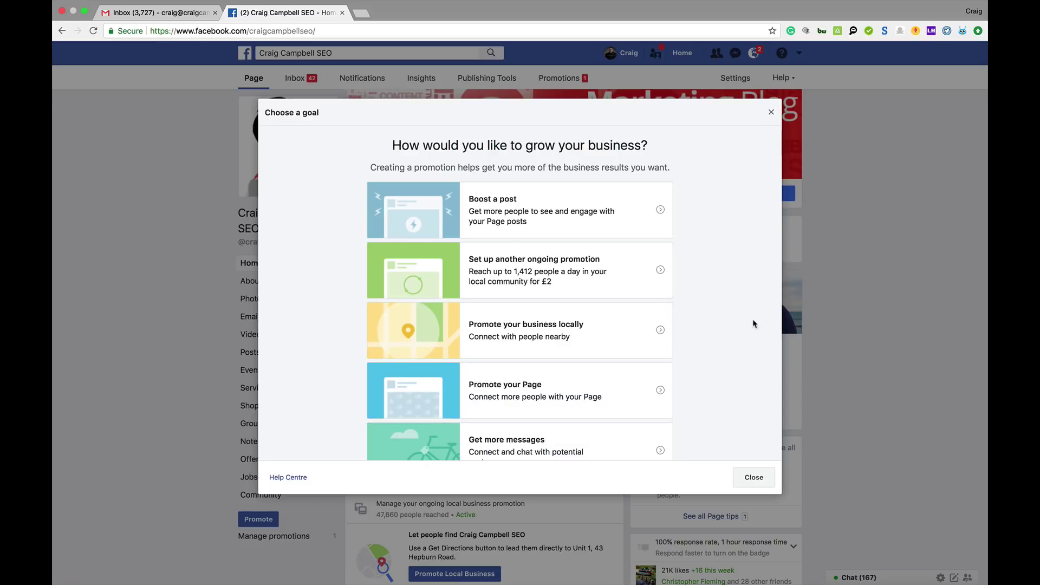
drag(713, 315, 671, 237)
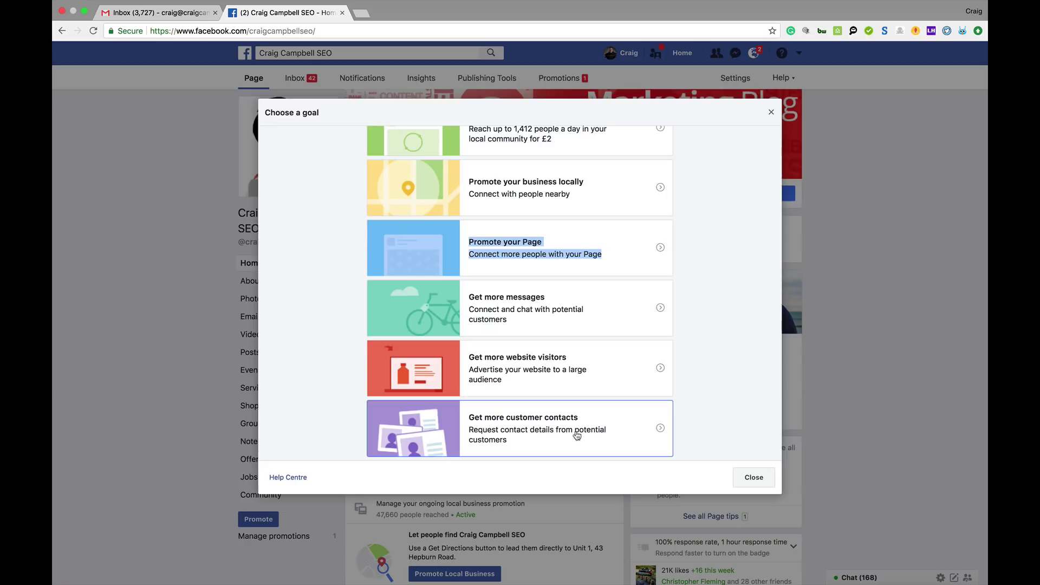
click(732, 383)
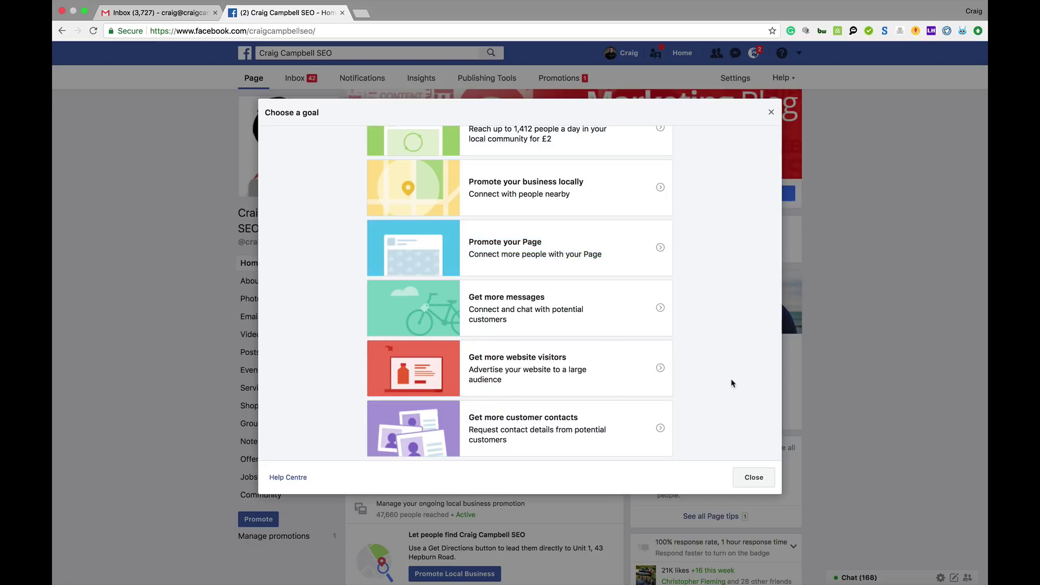
scroll(731, 383, up, 4)
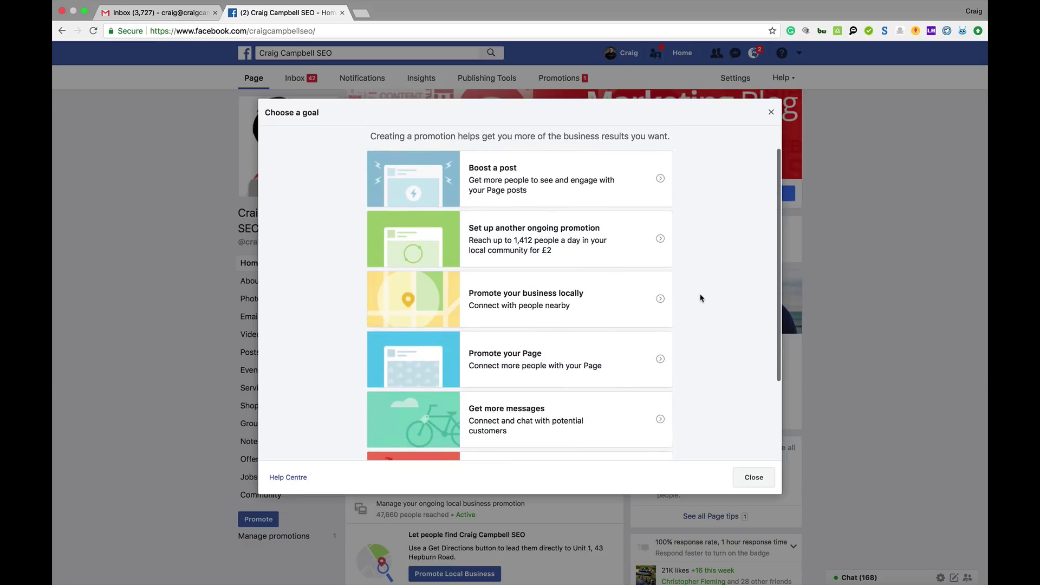
scroll(568, 250, up, 2)
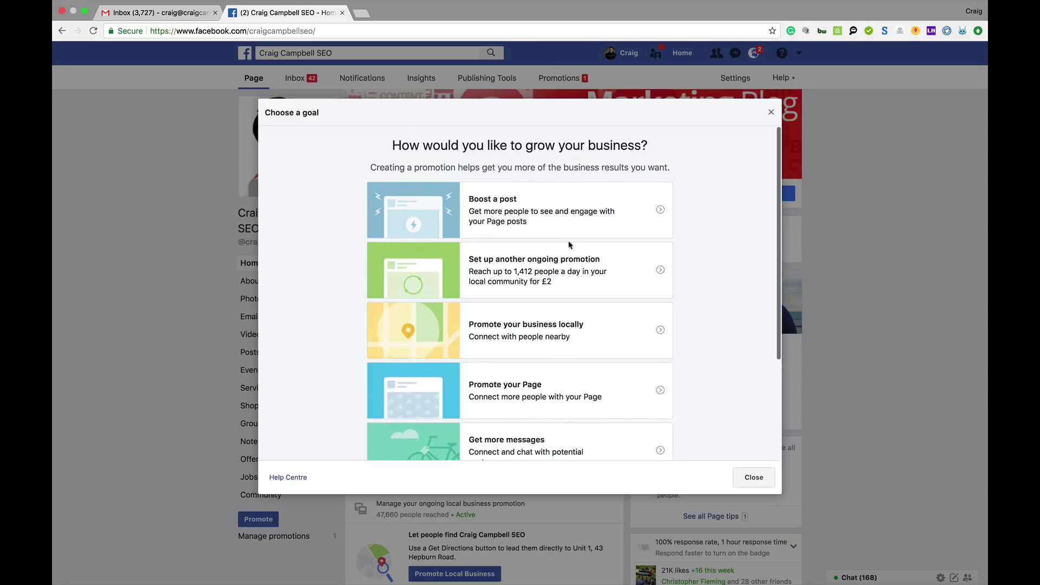
click(771, 112)
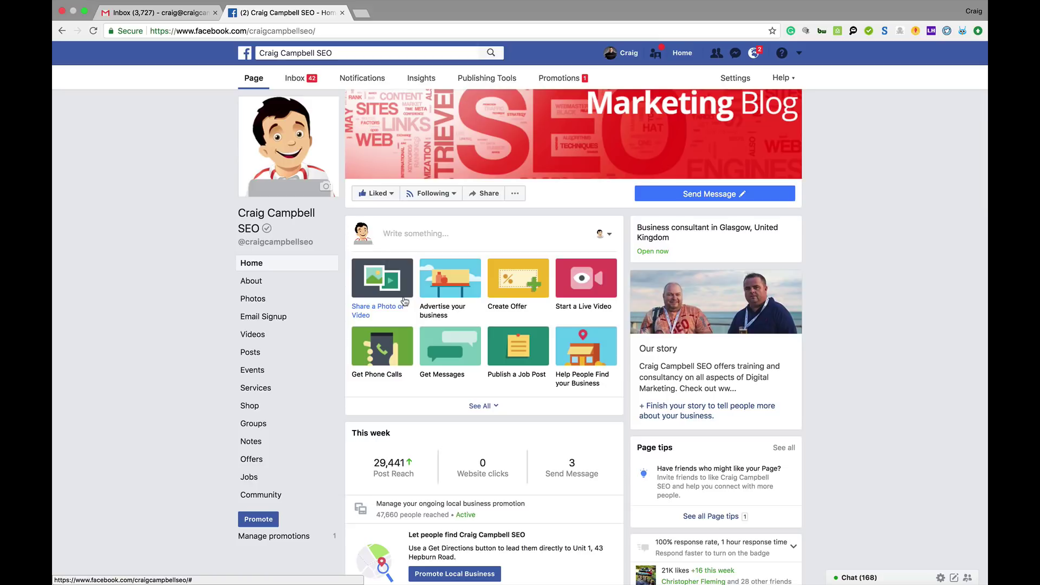
Step: Show the offer creation form and the live broadcast setup, closing both without publishing anything
click(512, 287)
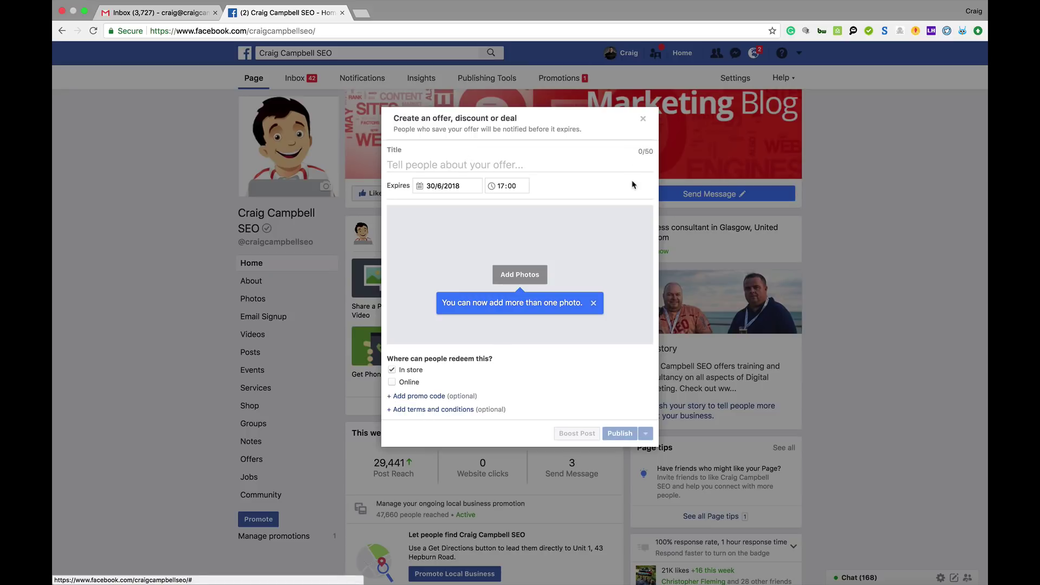
click(644, 120)
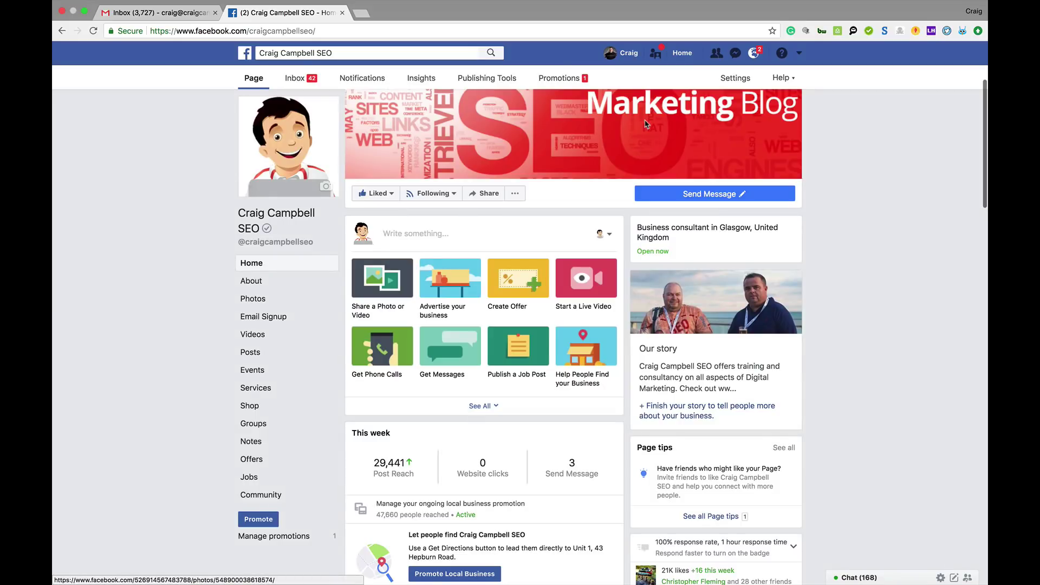
click(567, 307)
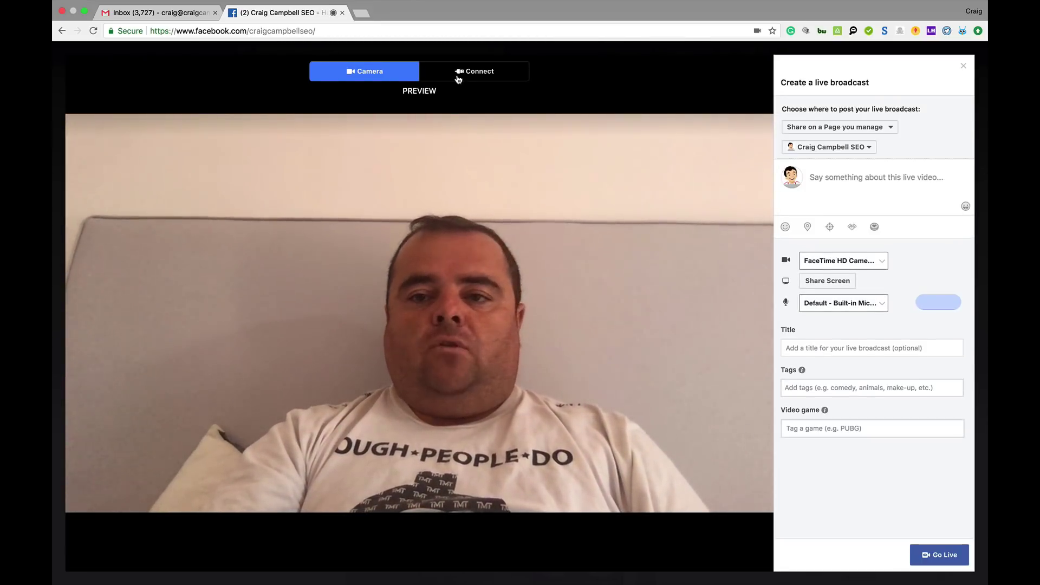
click(965, 69)
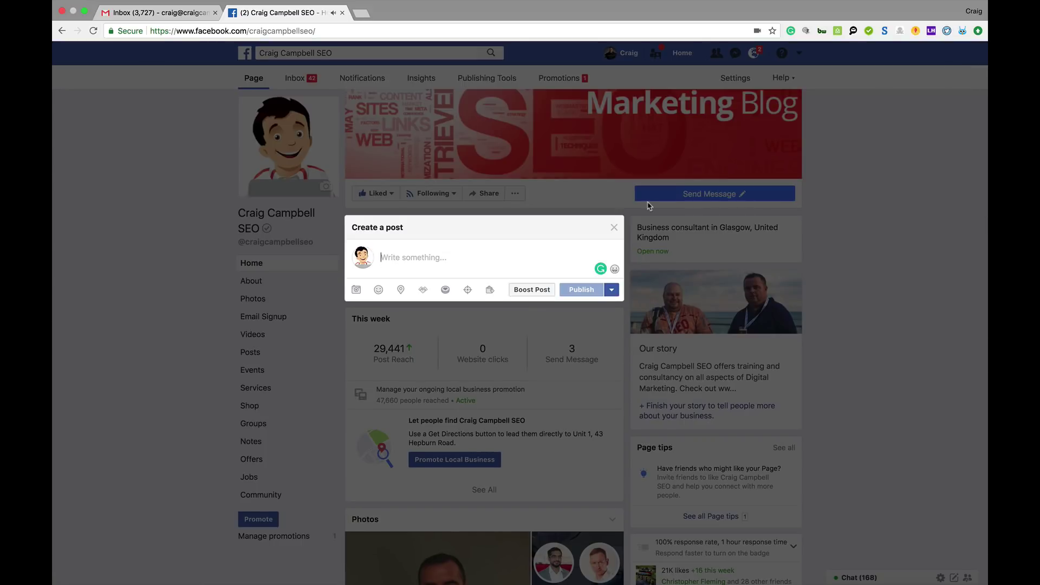
click(615, 228)
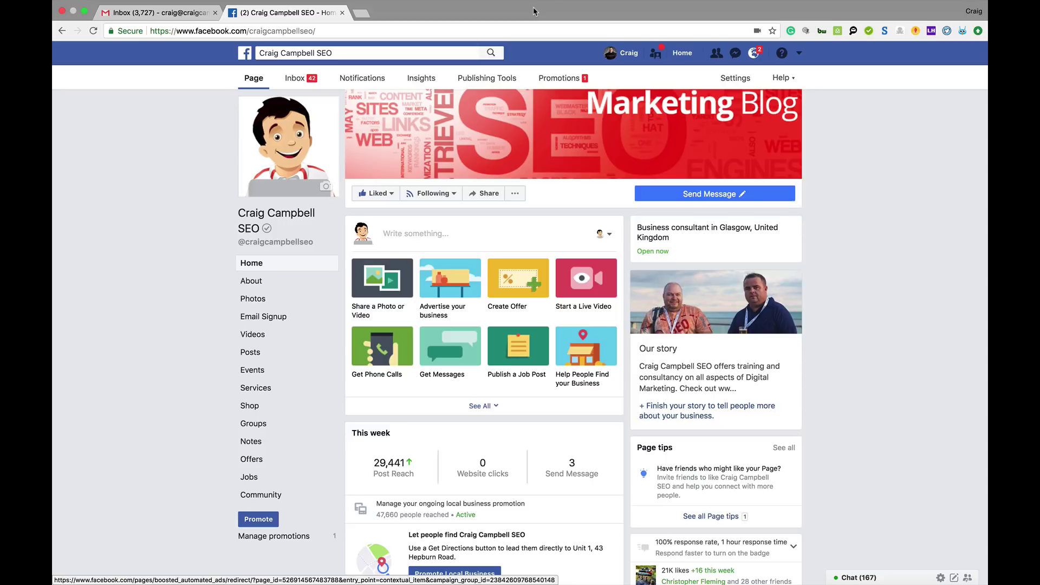
Step: Switch to the desktop with the Keynote presentation, return to Chrome and take its window out of full screen
key(ctrl+Up)
key(ctrl+Left)
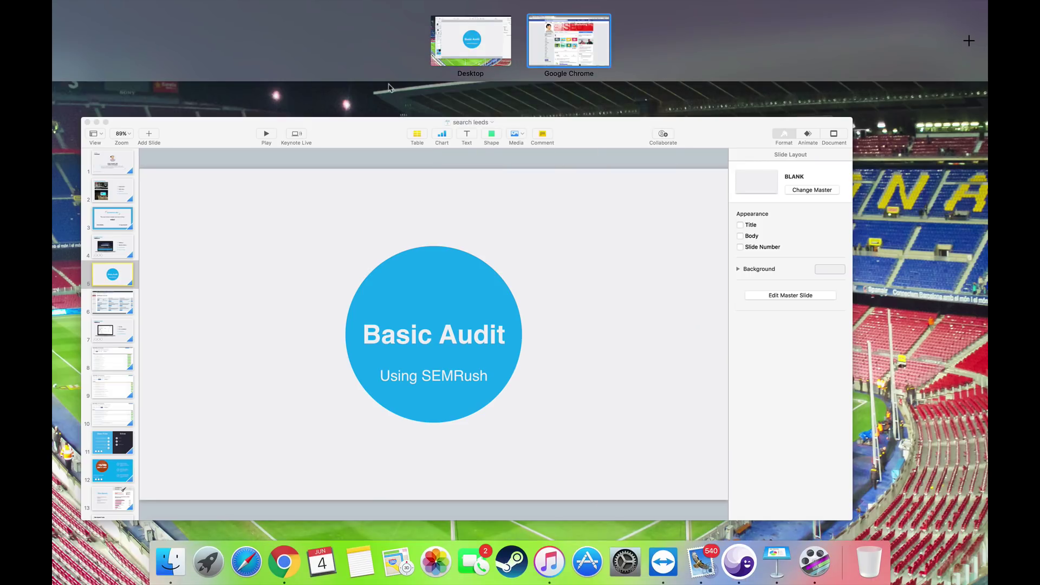
click(610, 50)
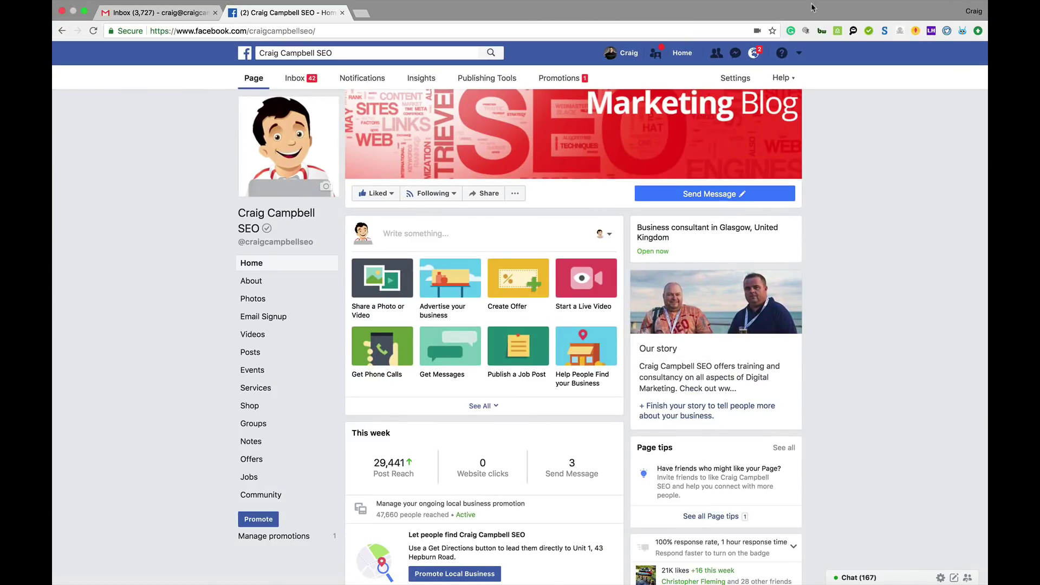
click(84, 11)
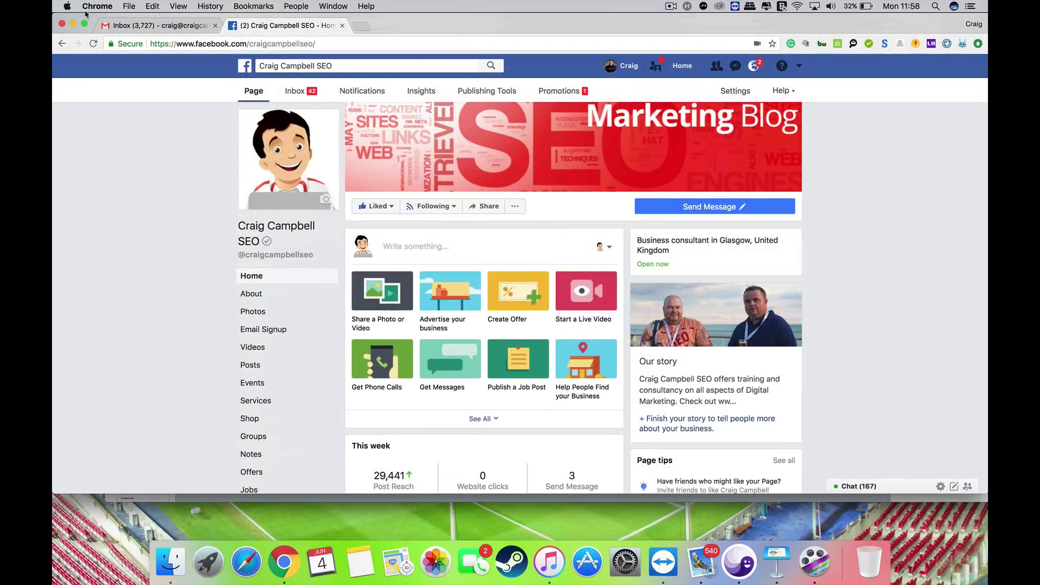